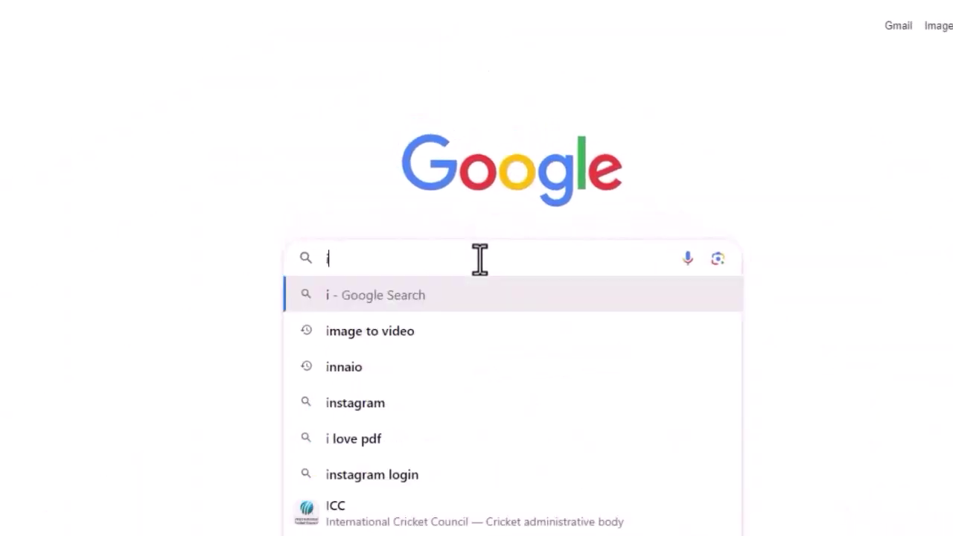
Step: Open innaio.com and start signing up for a free InnAIO account with email
type(".com")
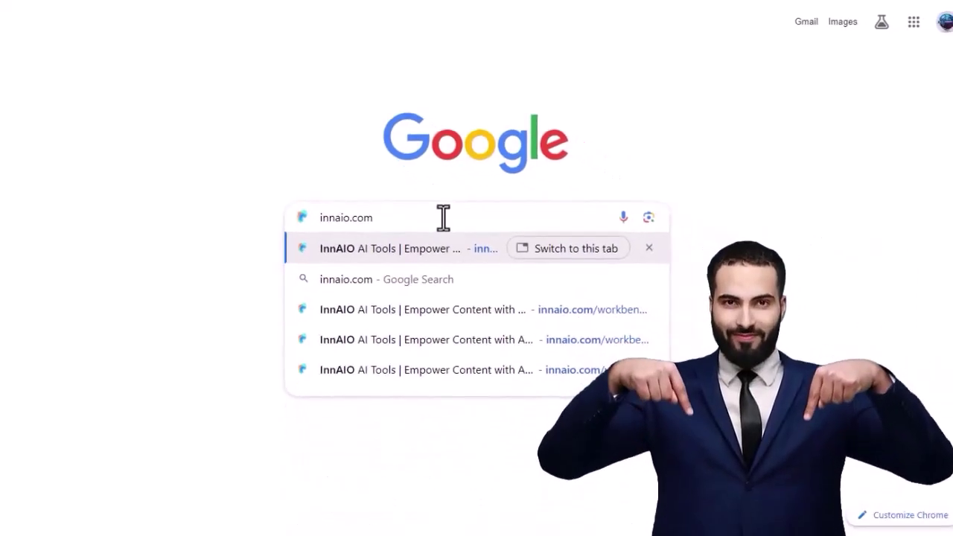
key("Return")
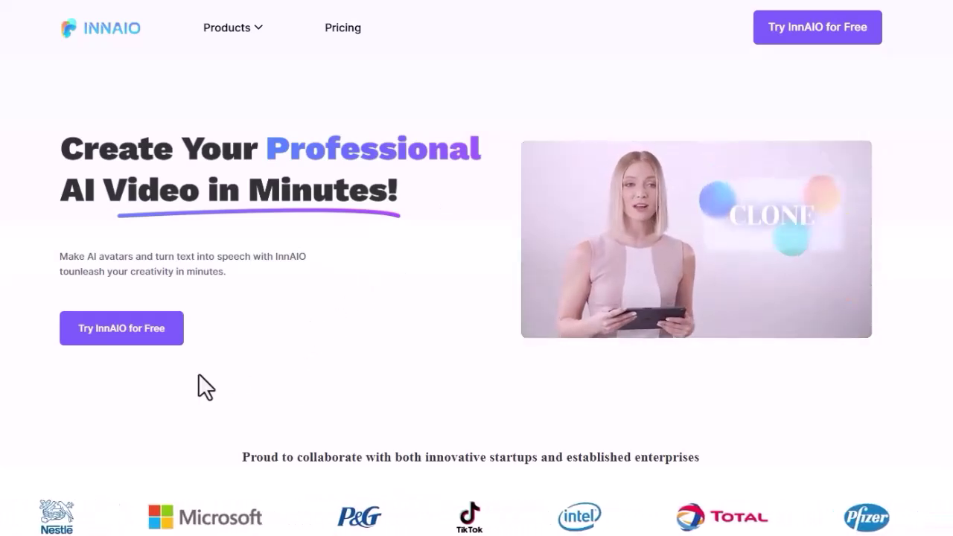
left_click(104, 335)
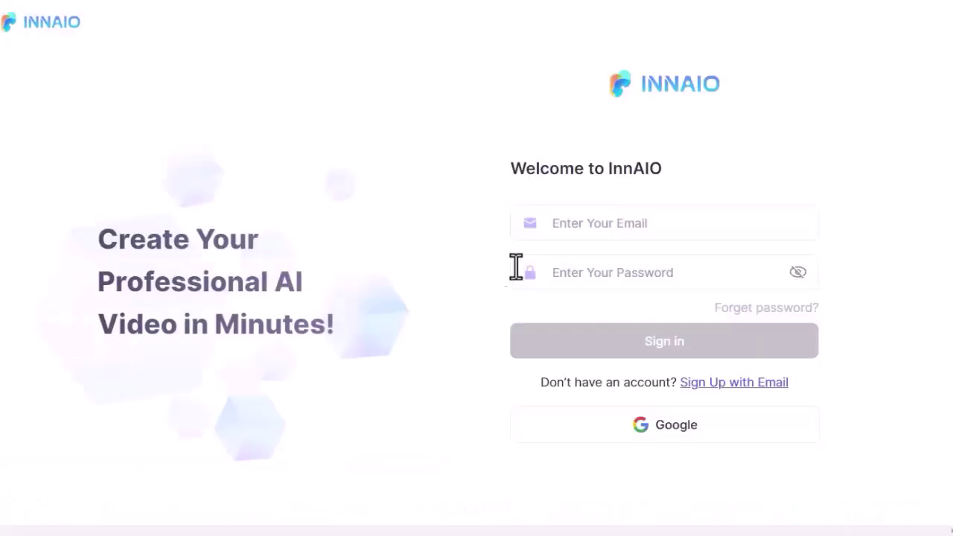
left_click(713, 388)
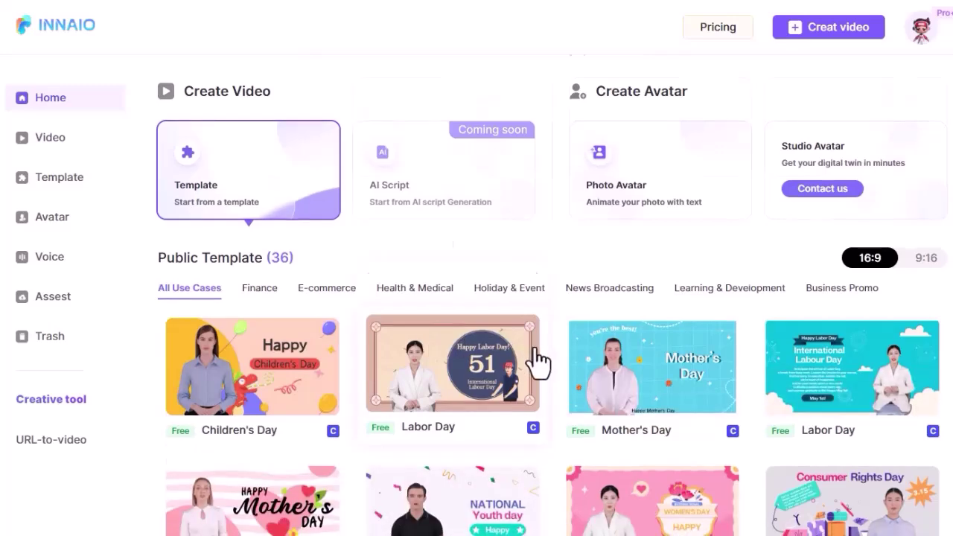
Step: Look through the home page, the video list and the public template library
scroll(536, 362, "down", 3)
scroll(539, 362, "up", 3)
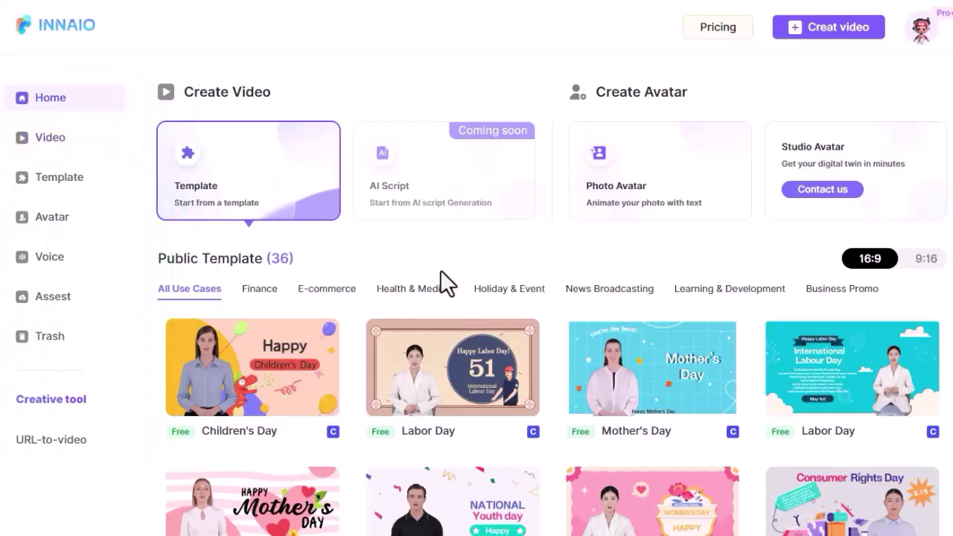
left_click(74, 159)
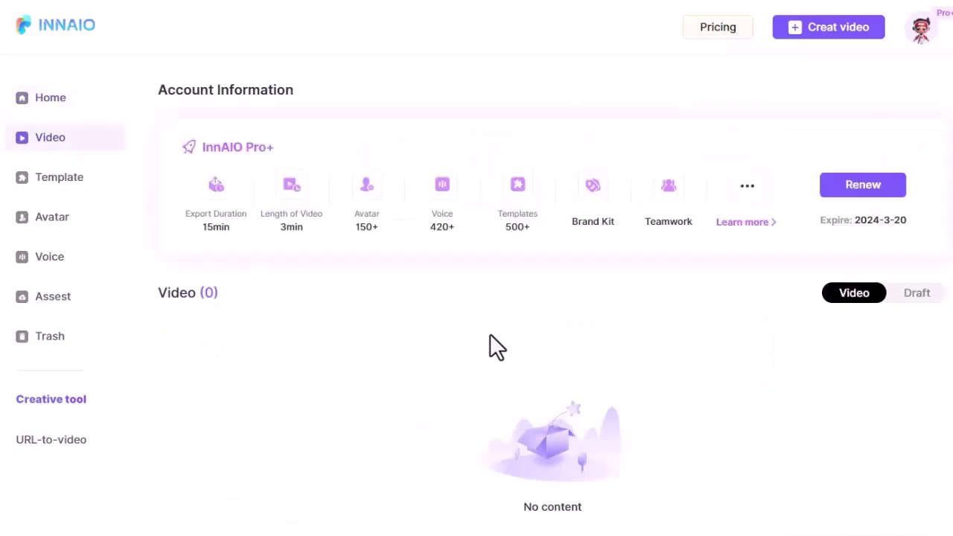
left_click(46, 181)
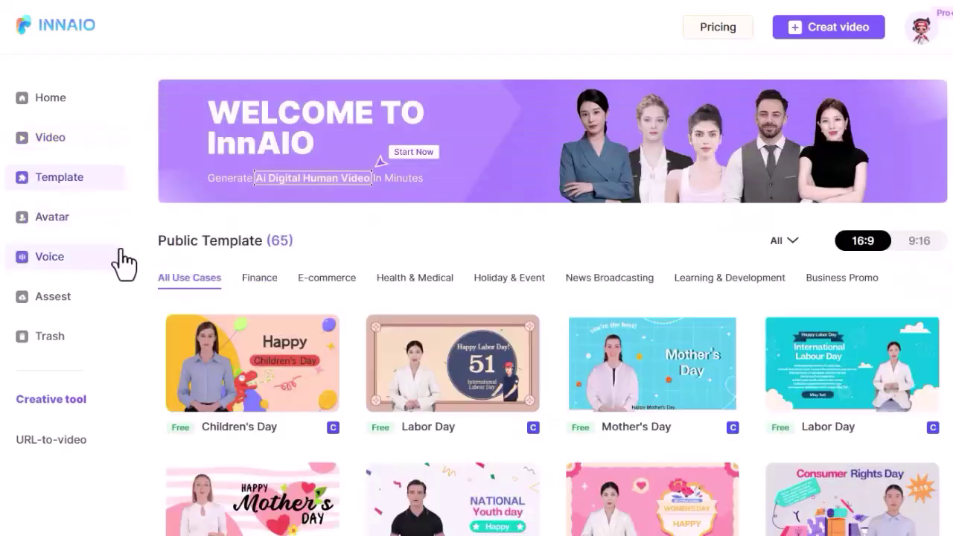
scroll(551, 343, "down", 10)
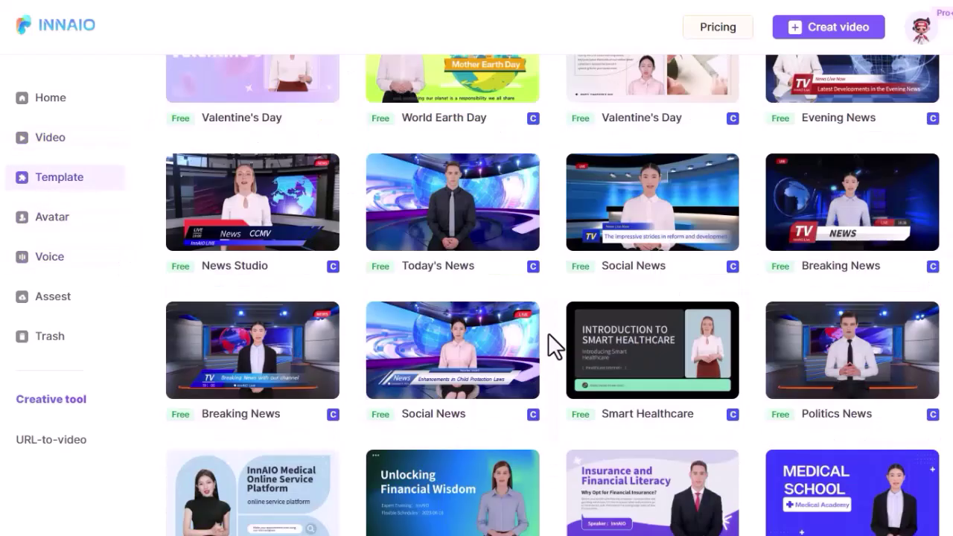
scroll(547, 332, "up", 10)
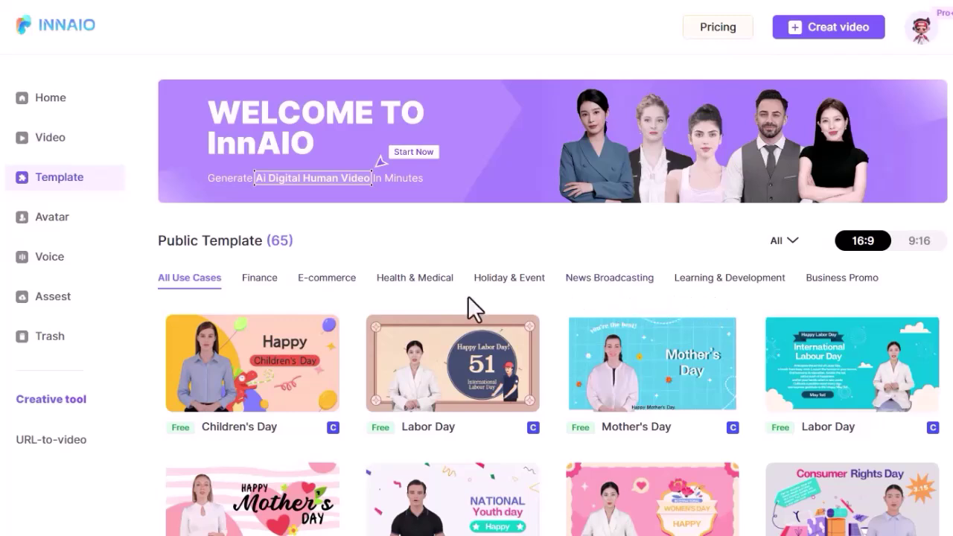
Step: Browse the photo avatars in the avatar library
left_click(67, 219)
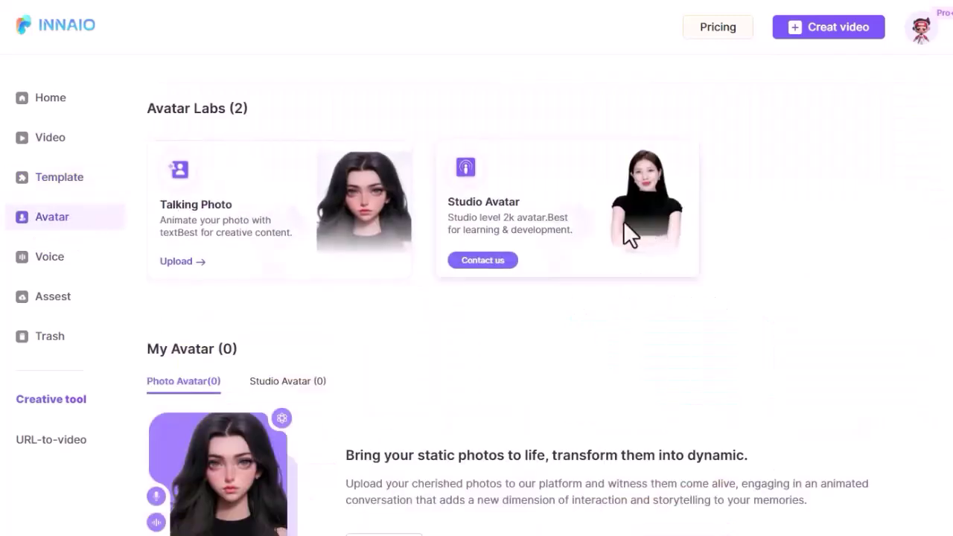
scroll(625, 245, "down", 4)
scroll(596, 272, "down", 4)
scroll(513, 291, "up", 1)
scroll(534, 295, "down", 3)
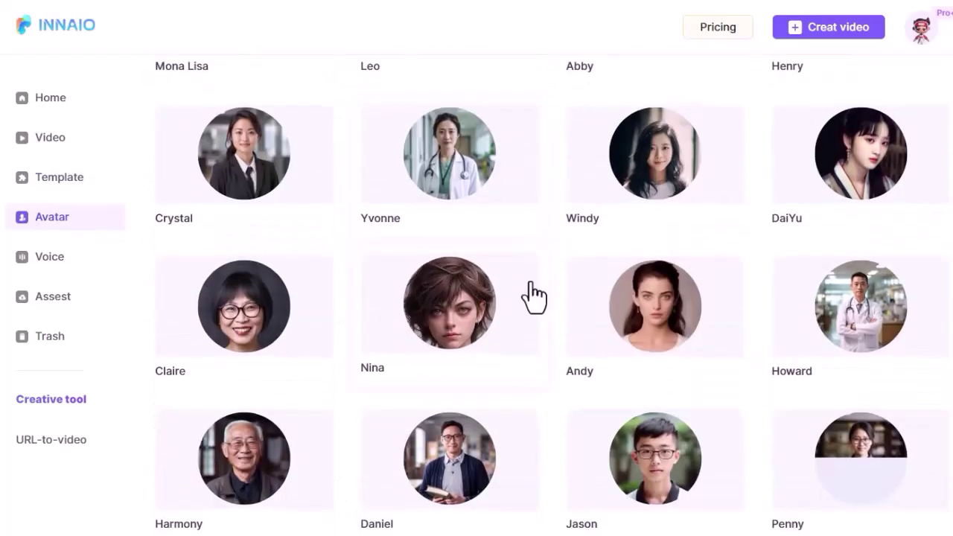
scroll(531, 287, "up", 6)
Step: Show the studio avatars in the avatar library and look through them
left_click(284, 401)
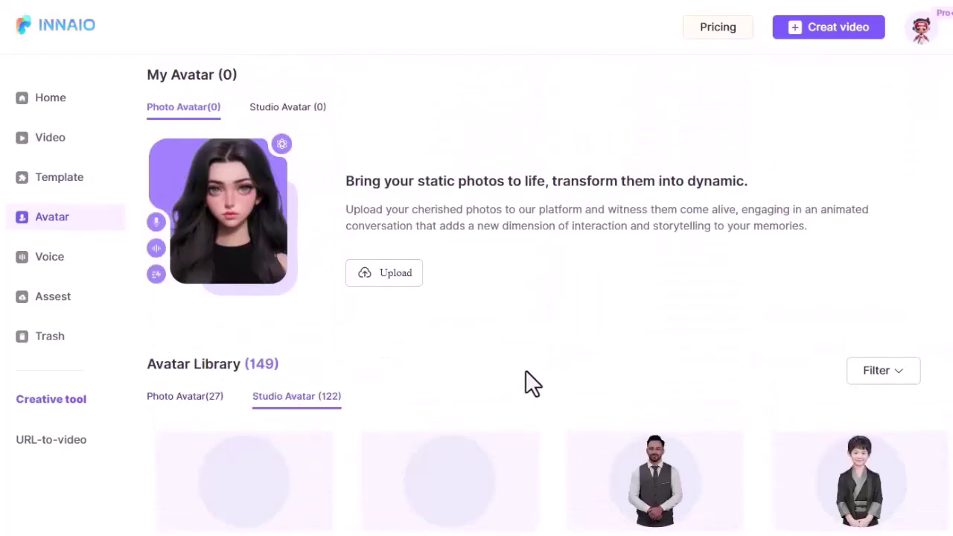
scroll(527, 379, "down", 5)
scroll(547, 335, "down", 5)
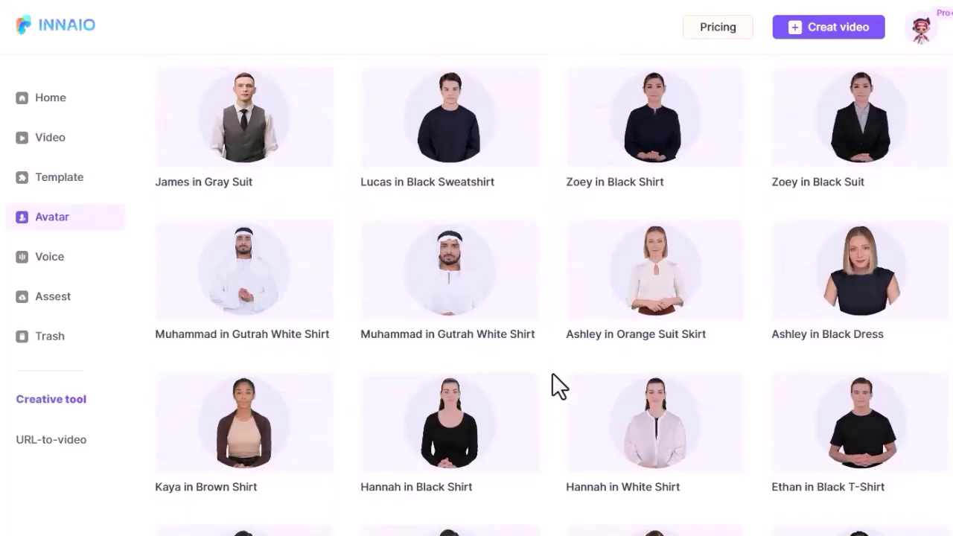
scroll(552, 372, "up", 10)
scroll(552, 380, "down", 5)
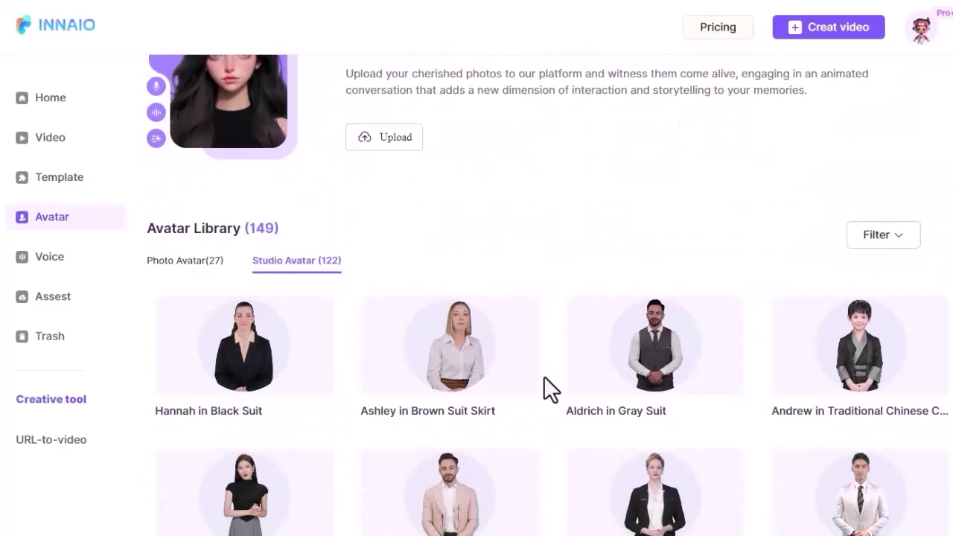
Step: Browse the available voices in the voice library
left_click(51, 266)
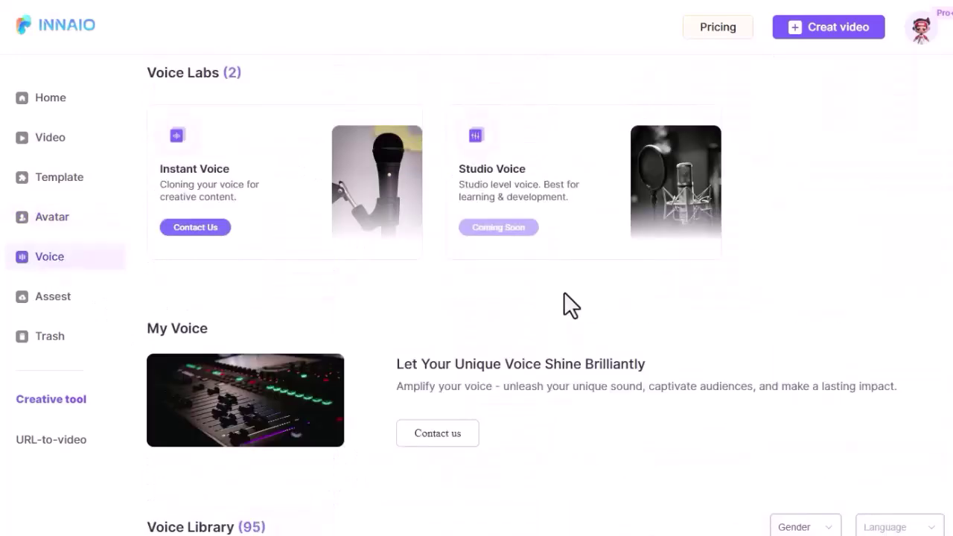
scroll(768, 324, "down", 3)
scroll(767, 322, "down", 3)
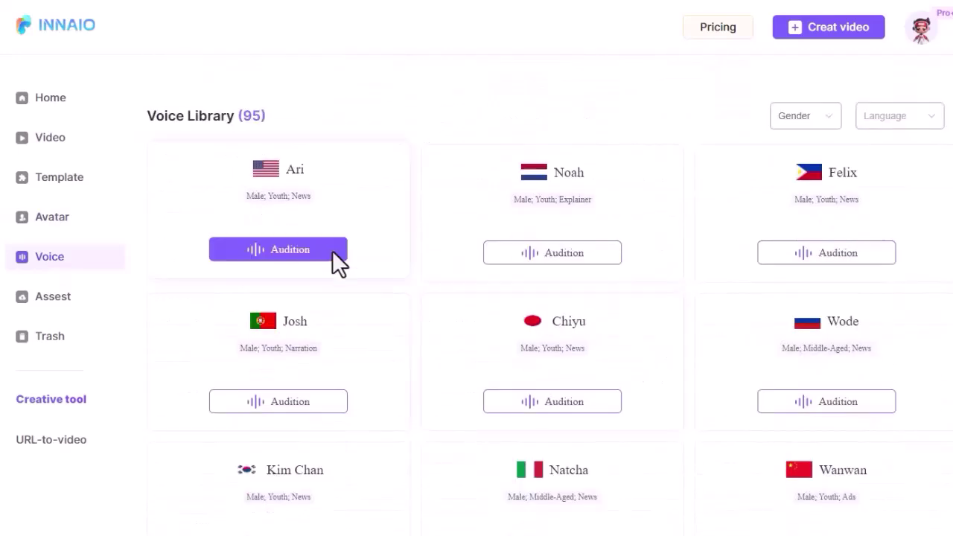
scroll(444, 391, "down", 3)
scroll(444, 390, "down", 4)
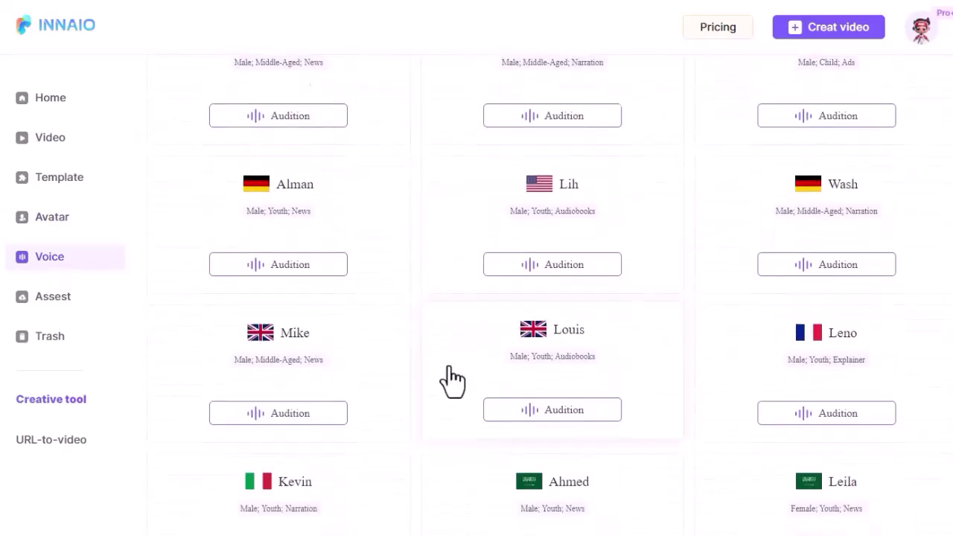
scroll(452, 382, "down", 3)
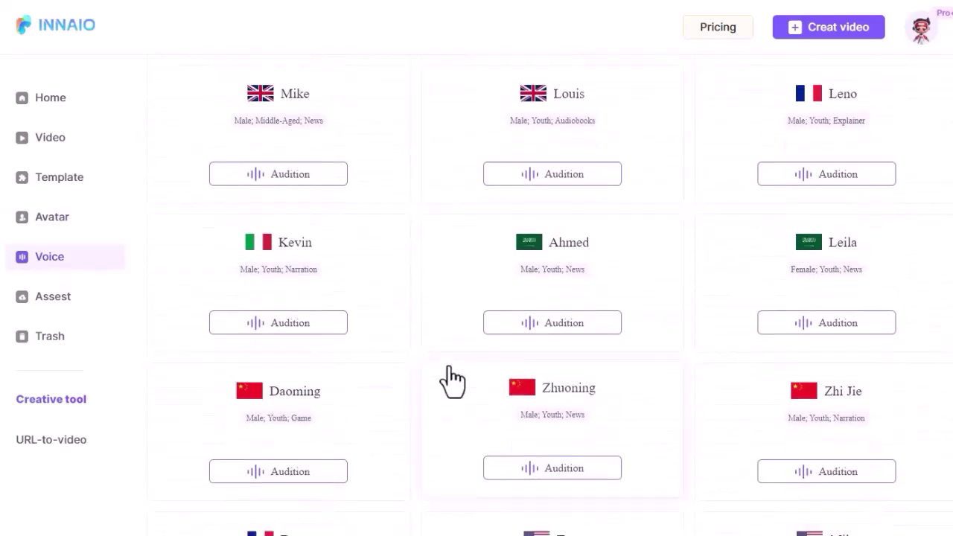
Step: Check the uploaded image assets and the trash
left_click(53, 316)
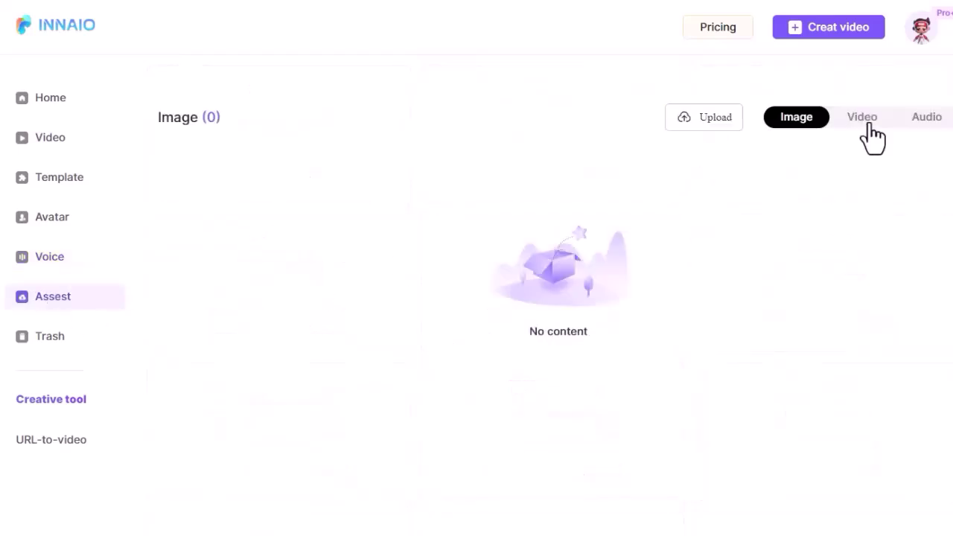
left_click(48, 350)
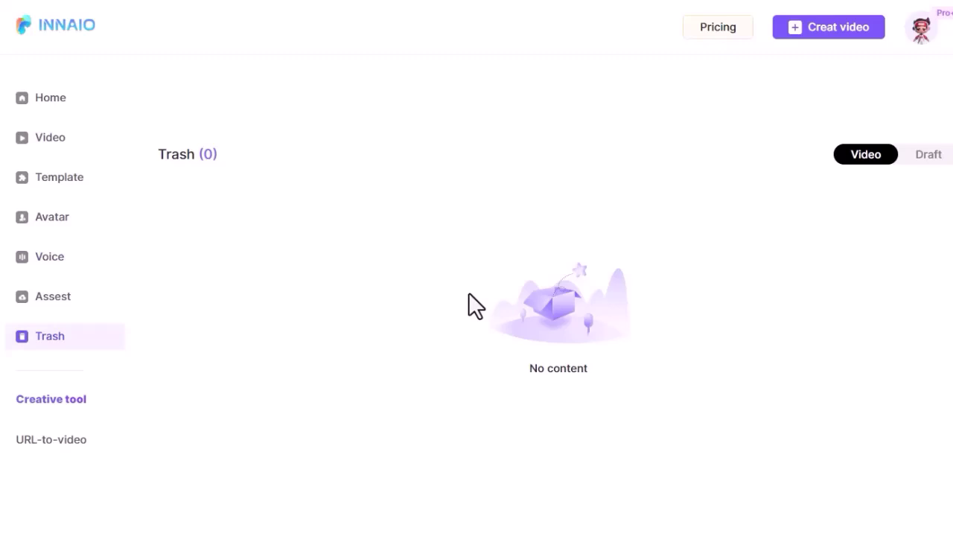
Step: Play the URL-to-video tool's demo video and open its URL Assistant extension page in the Chrome Web Store
left_click(56, 447)
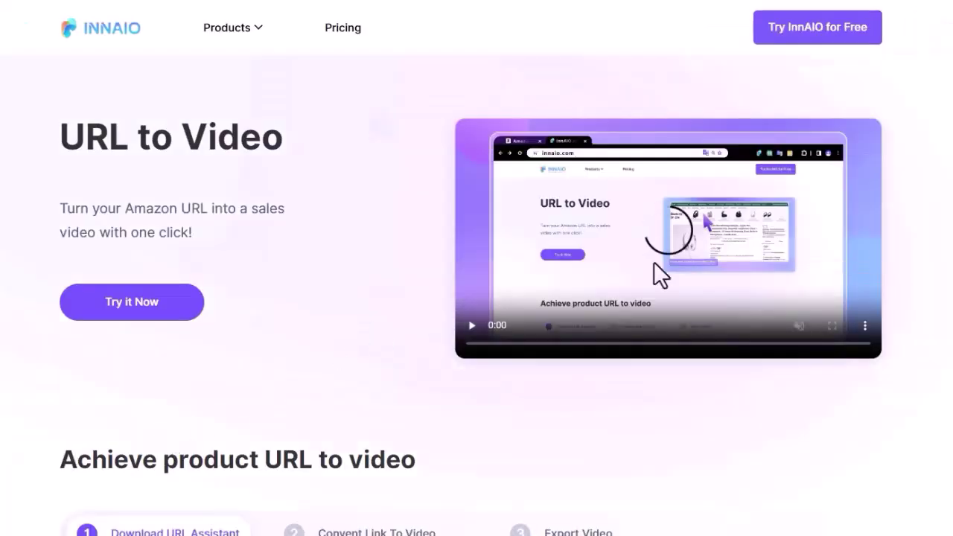
left_click(472, 325)
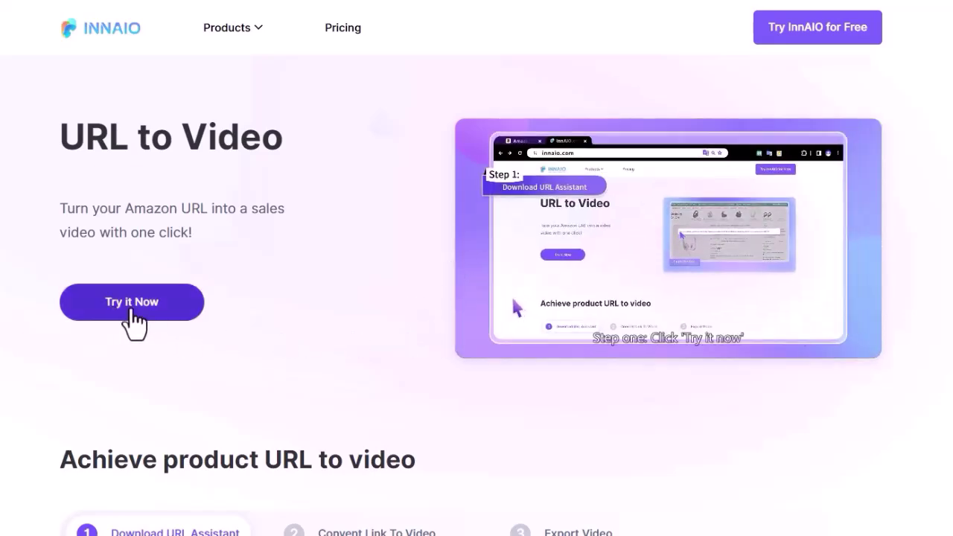
left_click(133, 313)
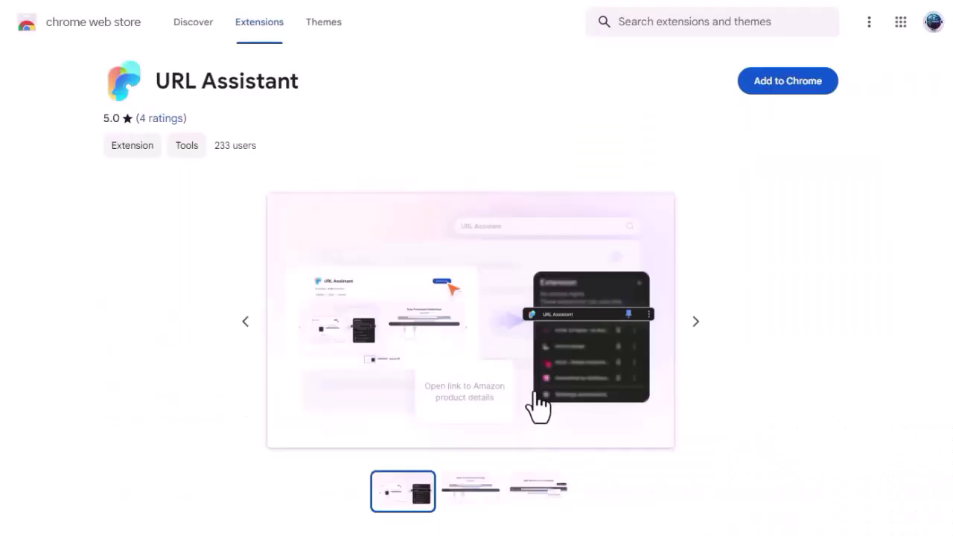
Step: Add the URL Assistant extension to Chrome and pin it for quick access
left_click(787, 89)
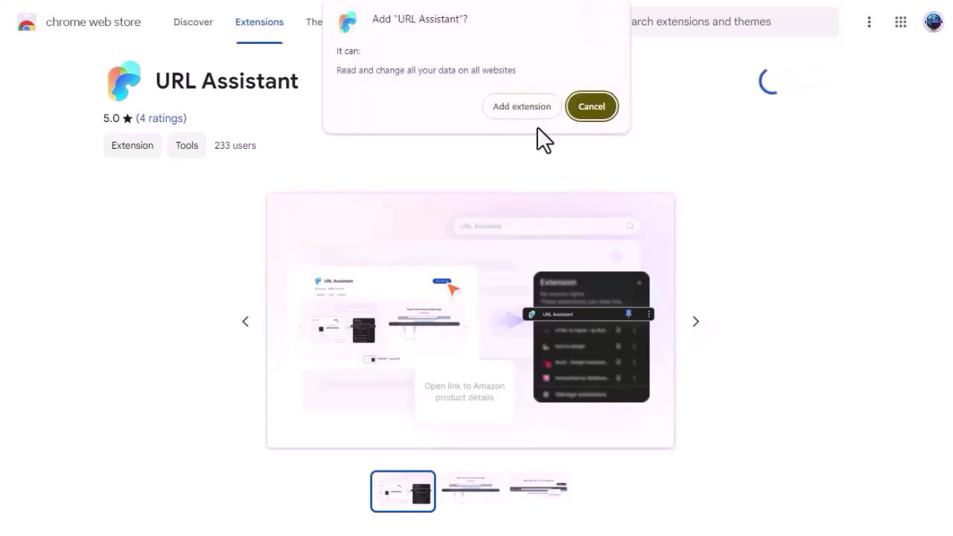
left_click(520, 108)
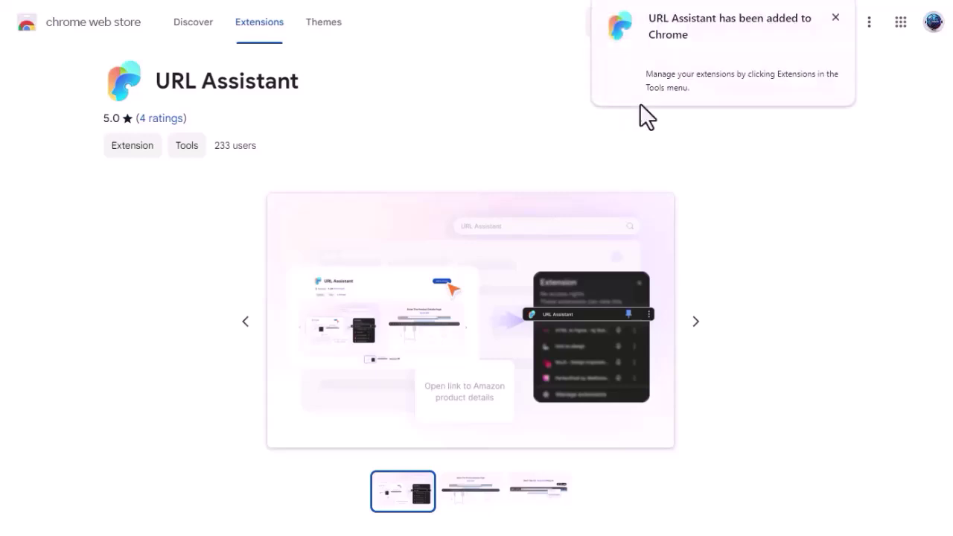
left_click(877, 3)
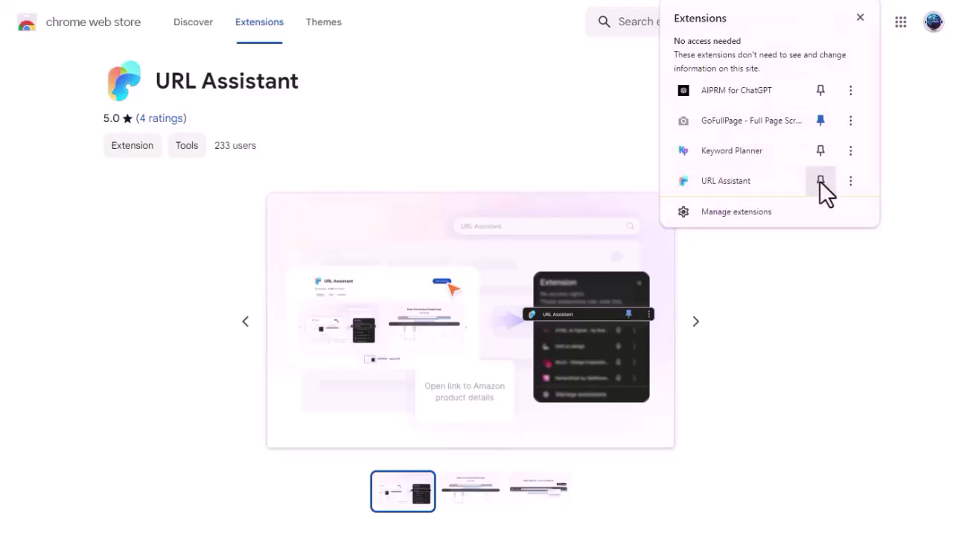
left_click(880, 8)
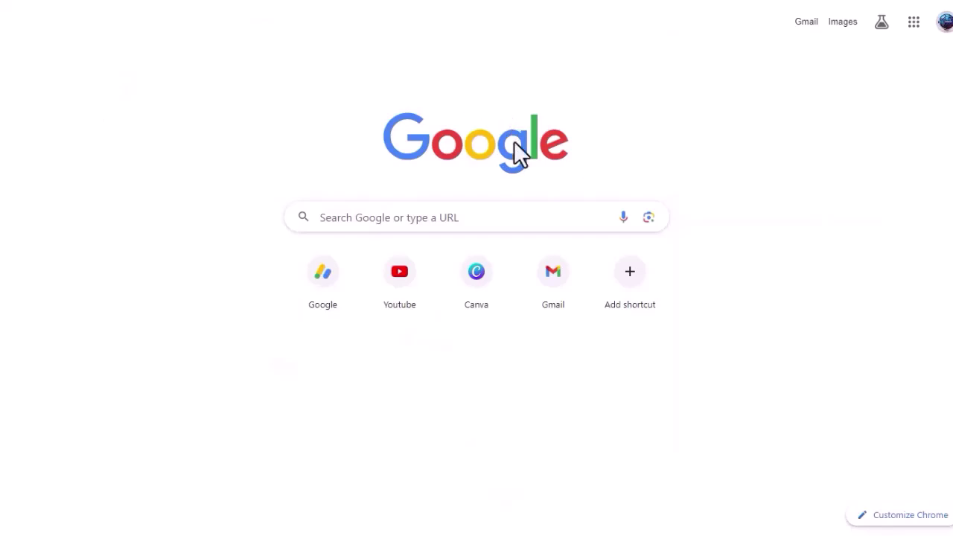
Step: Open the Amazon website and browse the product categories on its home page
left_click(450, 217)
type("amaz")
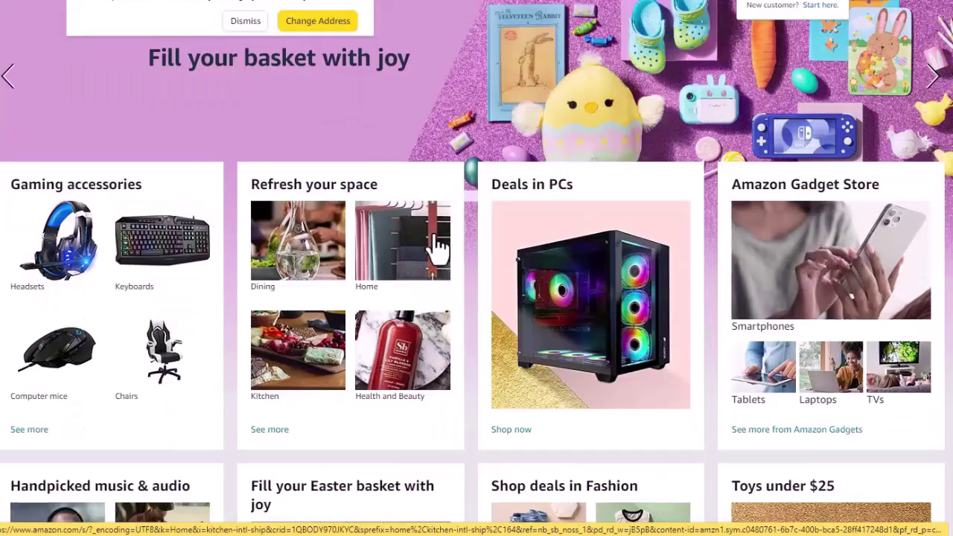
scroll(494, 258, "down", 12)
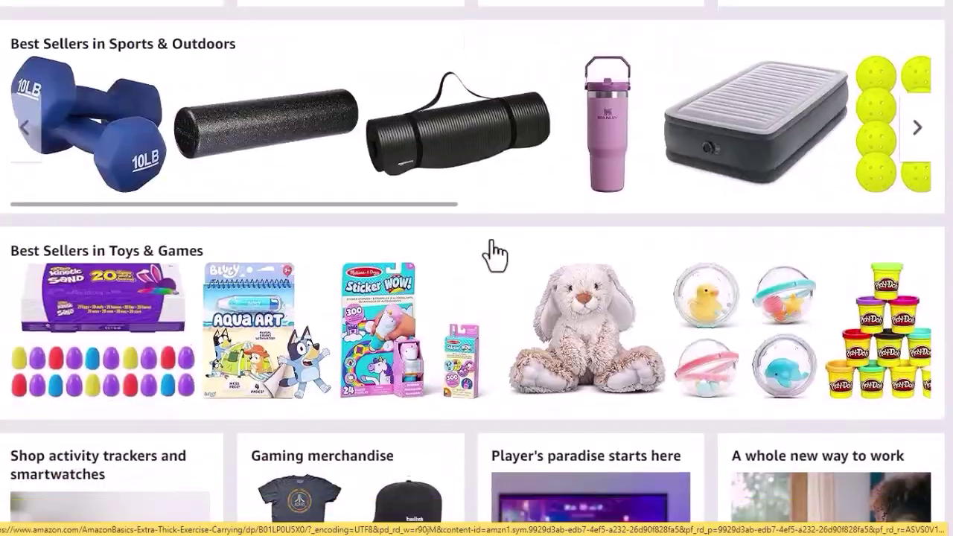
scroll(496, 253, "down", 4)
scroll(500, 251, "up", 5)
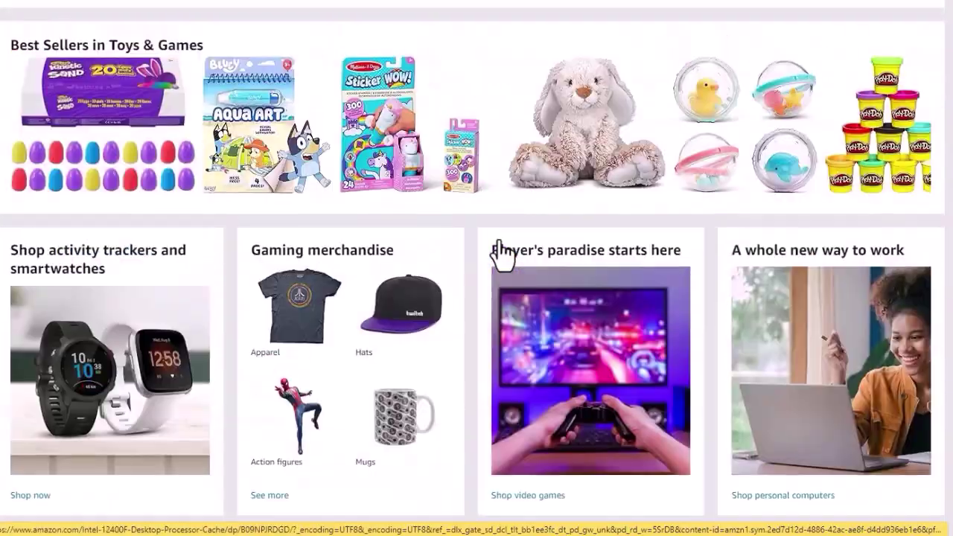
Step: Open the product page of the black Amazfit Band 5 fitness tracker from the activity trackers and smartwatches category
left_click(97, 393)
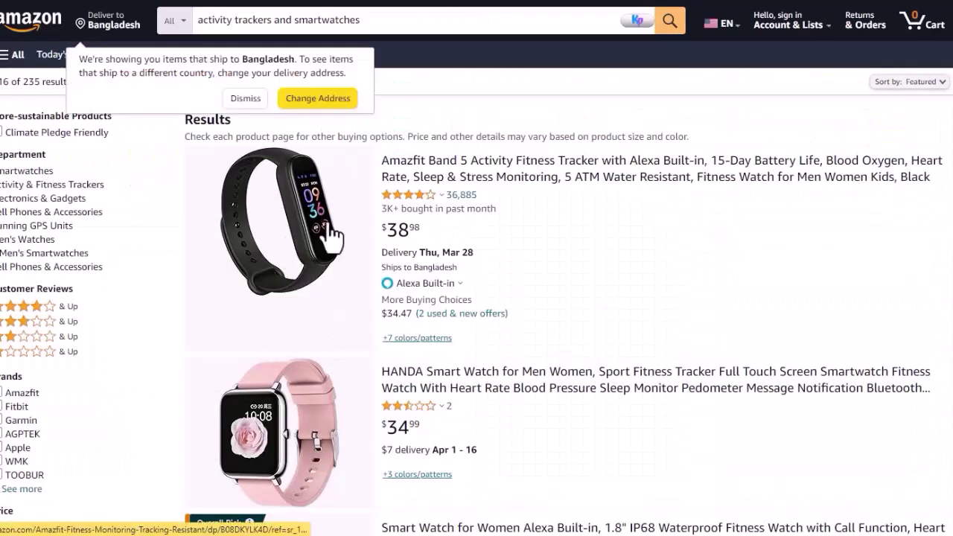
left_click(329, 237)
scroll(347, 343, "down", 2)
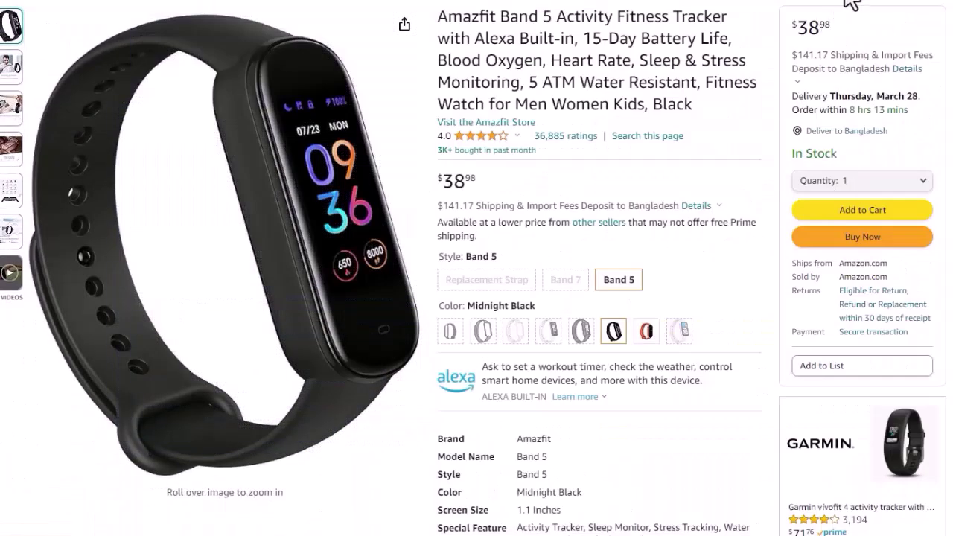
Step: Convert the Amazon product page to a video with URL Assistant and open the dark blue vertical draft for editing
left_click(851, 4)
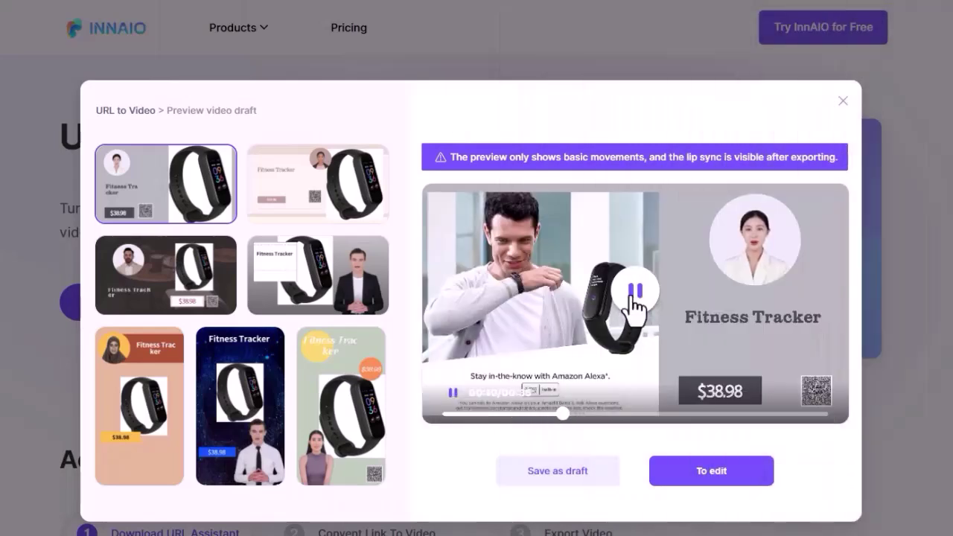
left_click(634, 305)
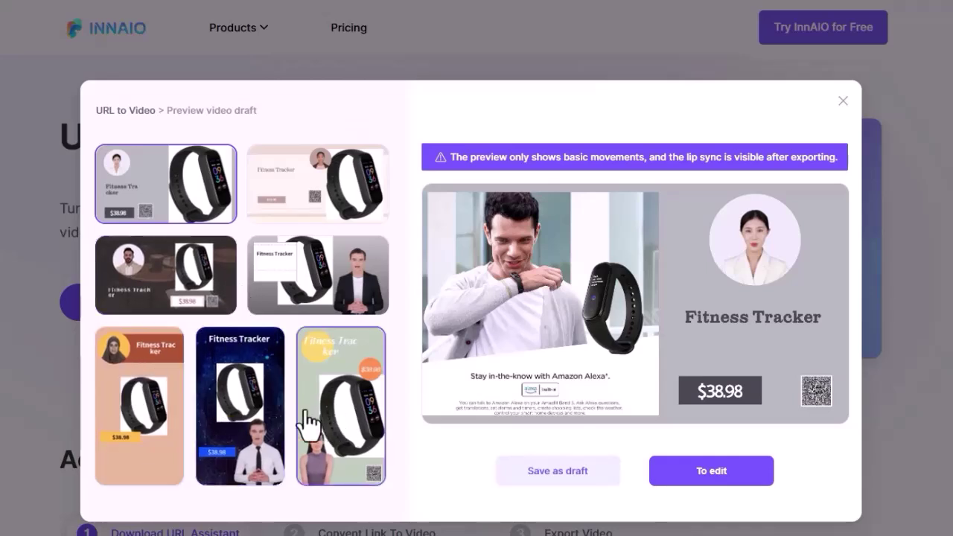
left_click(238, 414)
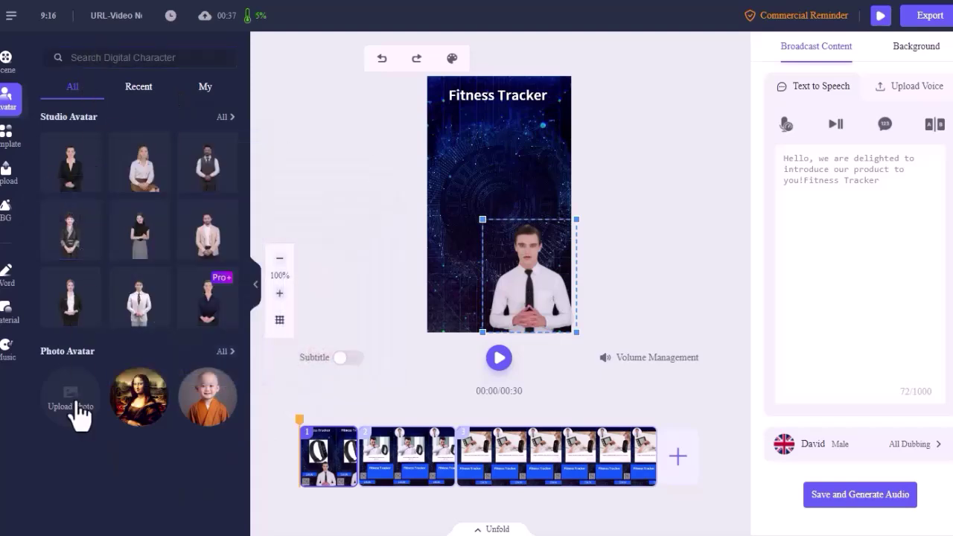
Step: Check the photo requirements for a custom photo avatar and browse the full Studio Avatar collection
left_click(78, 408)
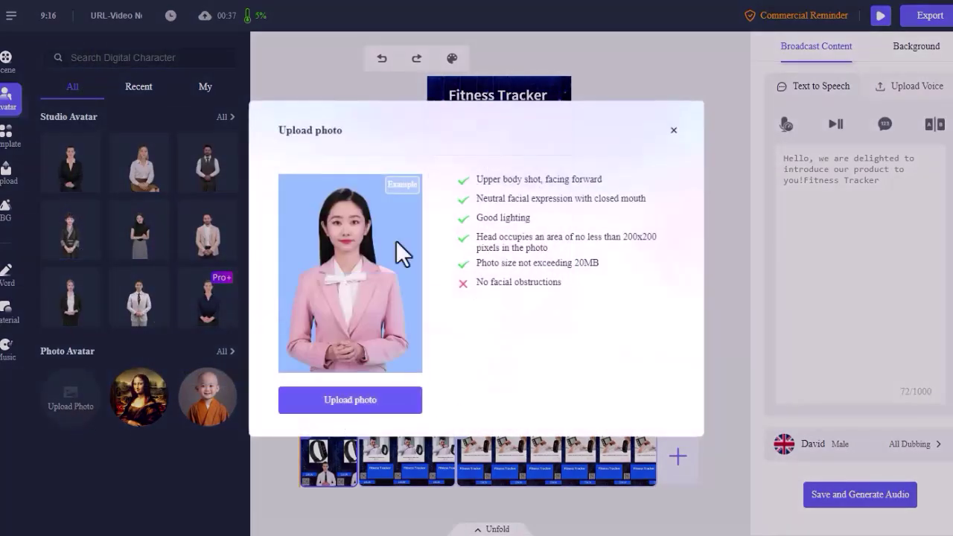
left_click(673, 131)
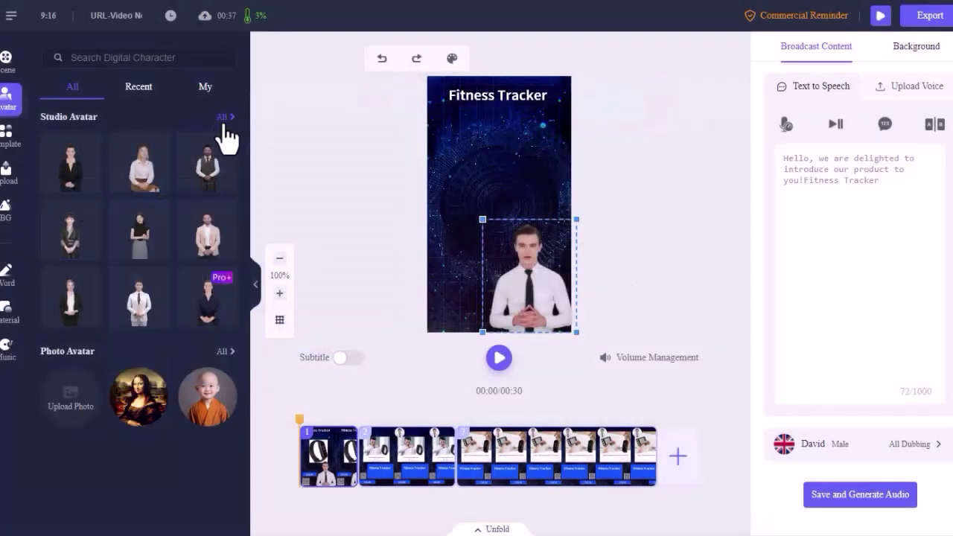
left_click(223, 121)
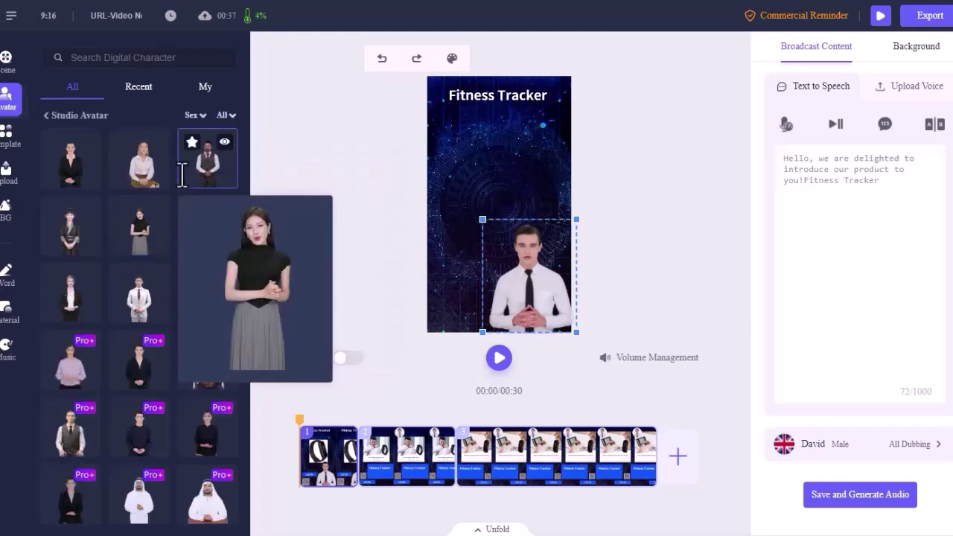
scroll(204, 325, "down", 5)
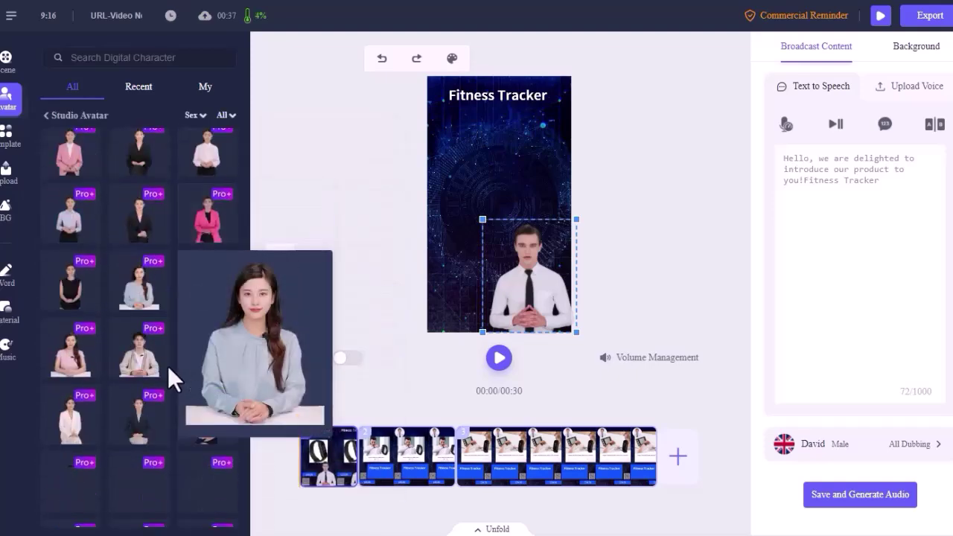
scroll(171, 372, "down", 3)
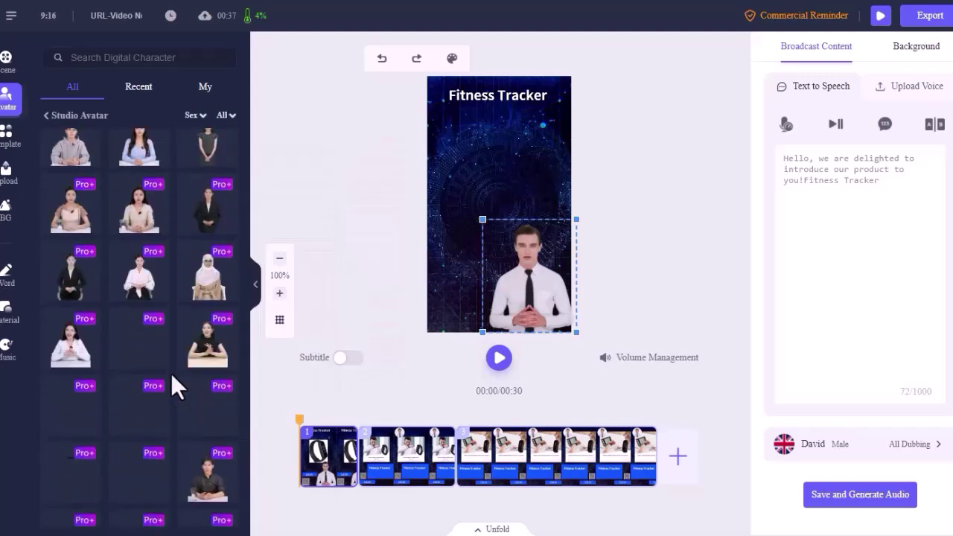
scroll(171, 373, "down", 2)
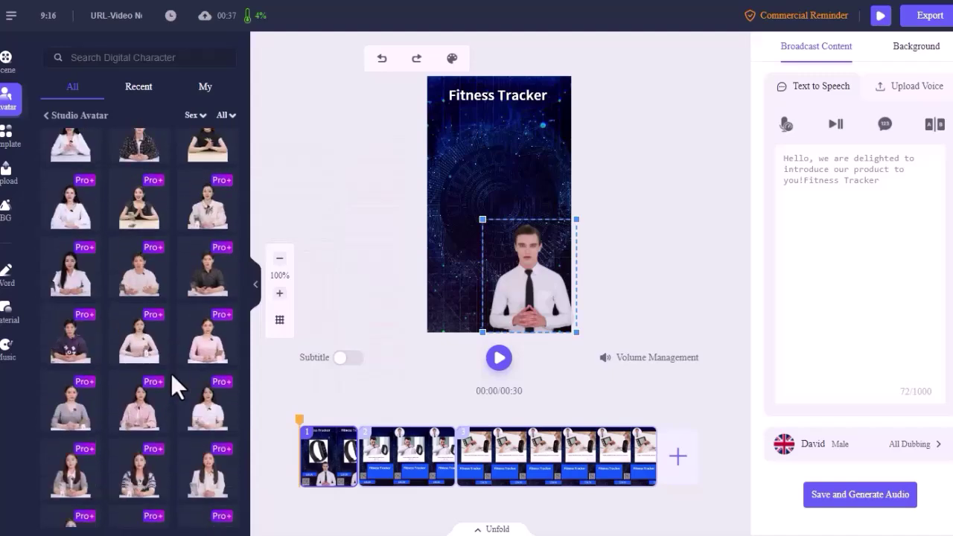
scroll(171, 372, "down", 3)
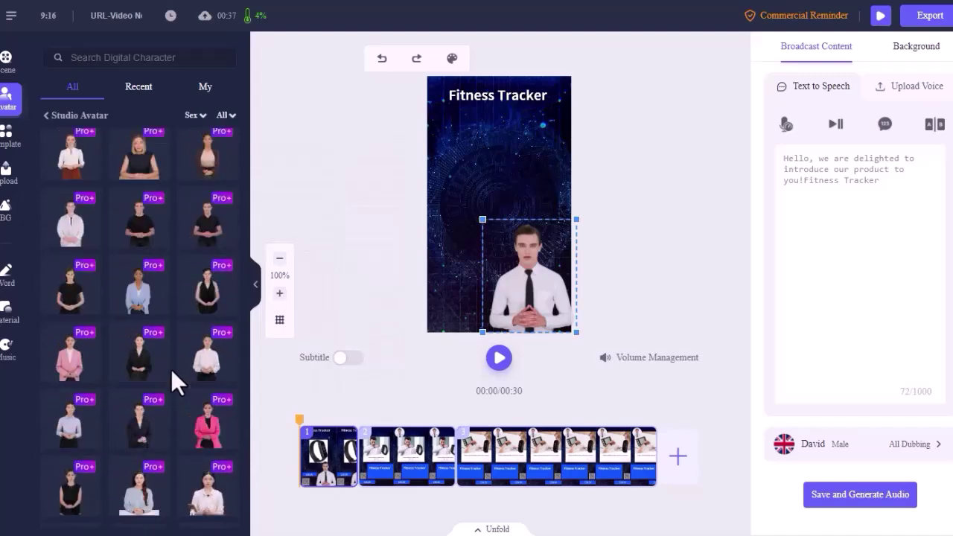
scroll(170, 369, "down", 3)
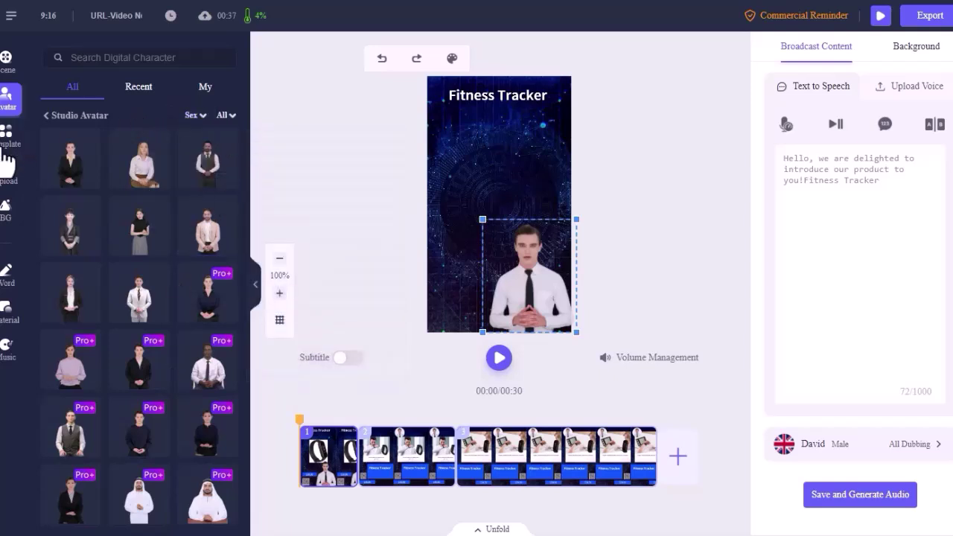
Step: Browse the video template library and check which personal material types can be uploaded
left_click(7, 149)
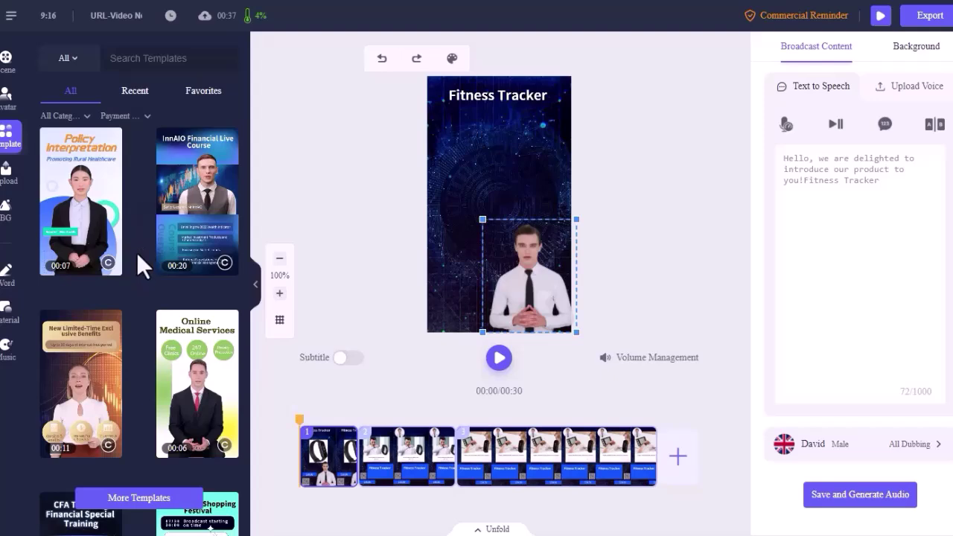
scroll(136, 257, "down", 5)
scroll(137, 334, "down", 10)
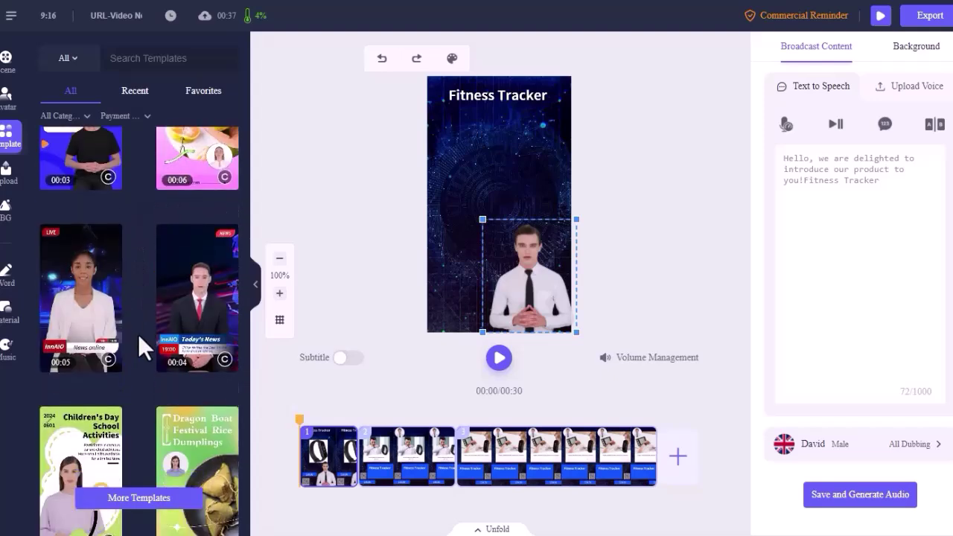
scroll(140, 333, "down", 5)
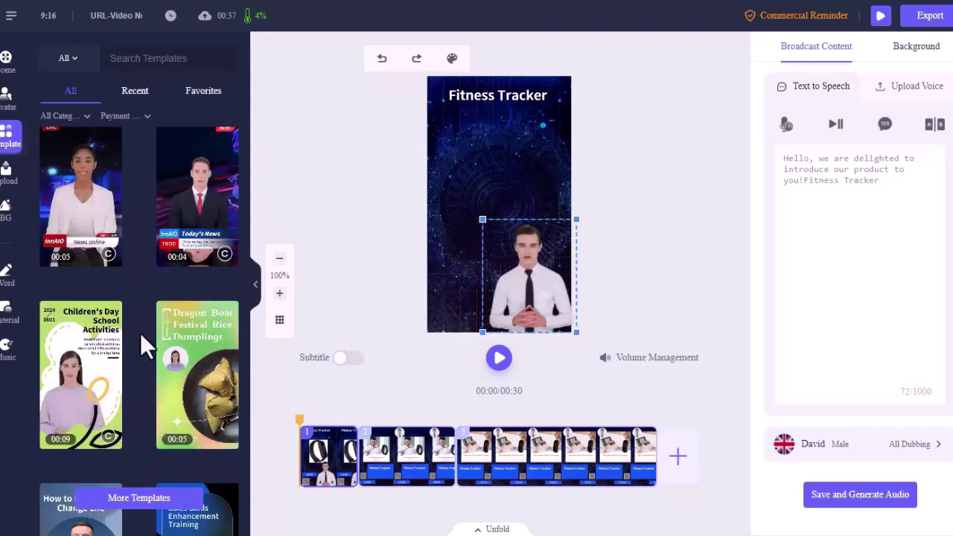
left_click(11, 179)
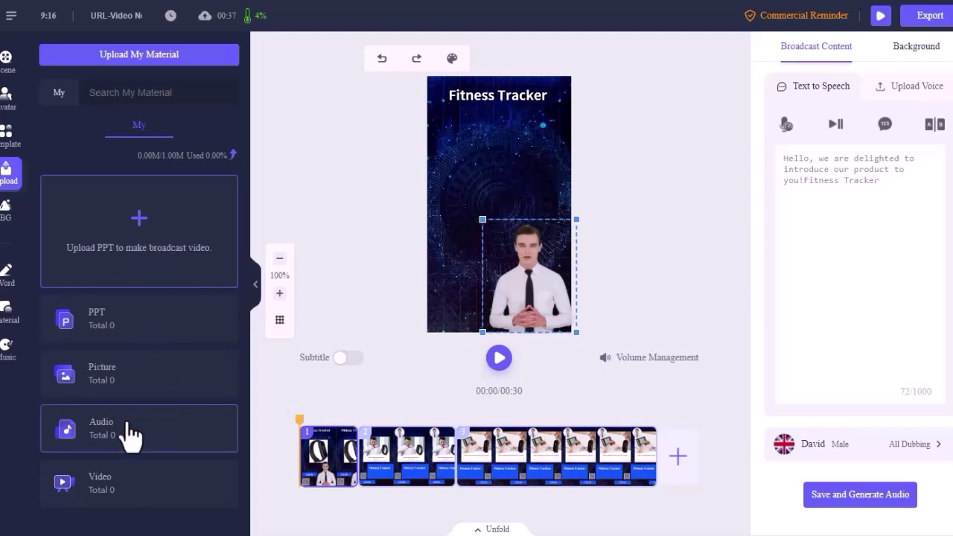
Step: Look through the vertical background pictures and the categories of artistic text styles
left_click(10, 224)
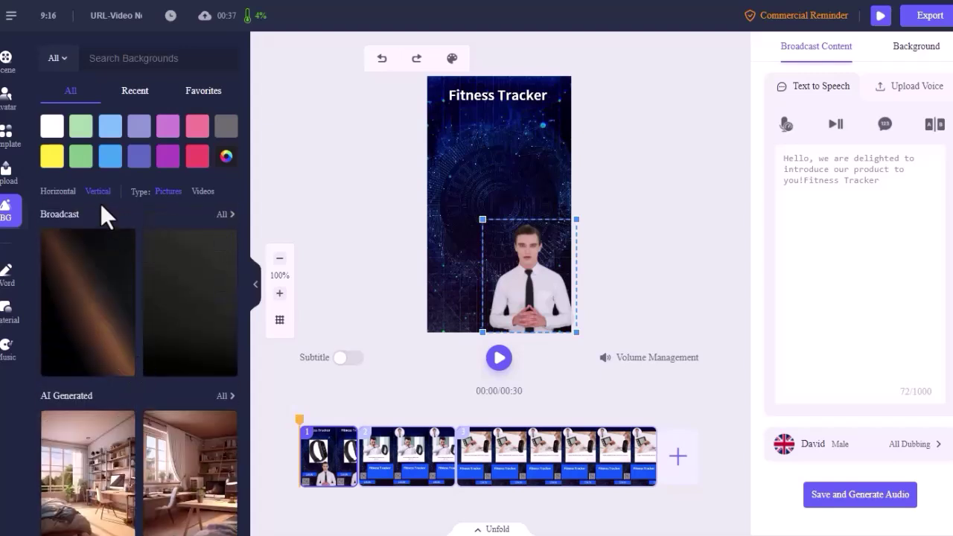
left_click(10, 283)
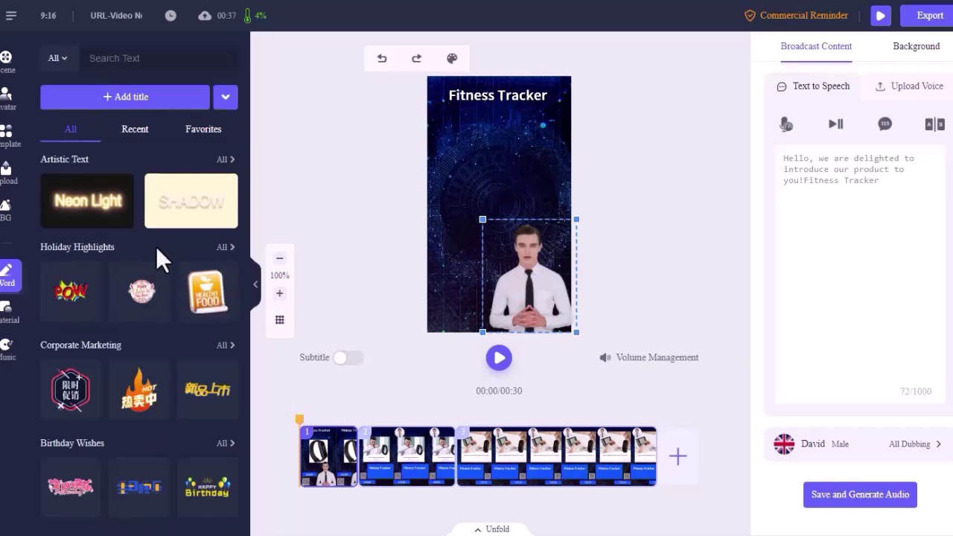
scroll(178, 283, "down", 3)
scroll(174, 280, "down", 4)
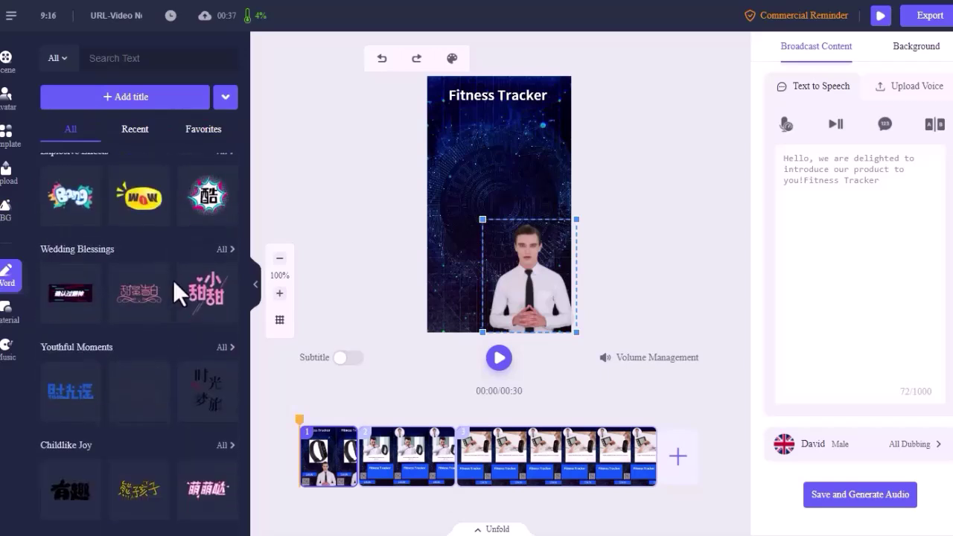
scroll(173, 279, "up", 7)
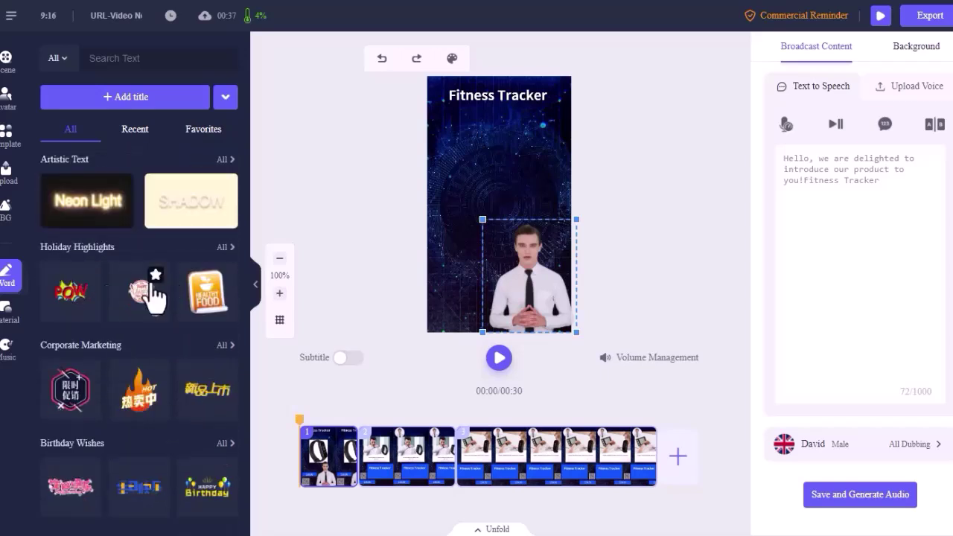
Step: Browse the graphic material library, from free drawing shapes through the themed sticker categories
left_click(11, 312)
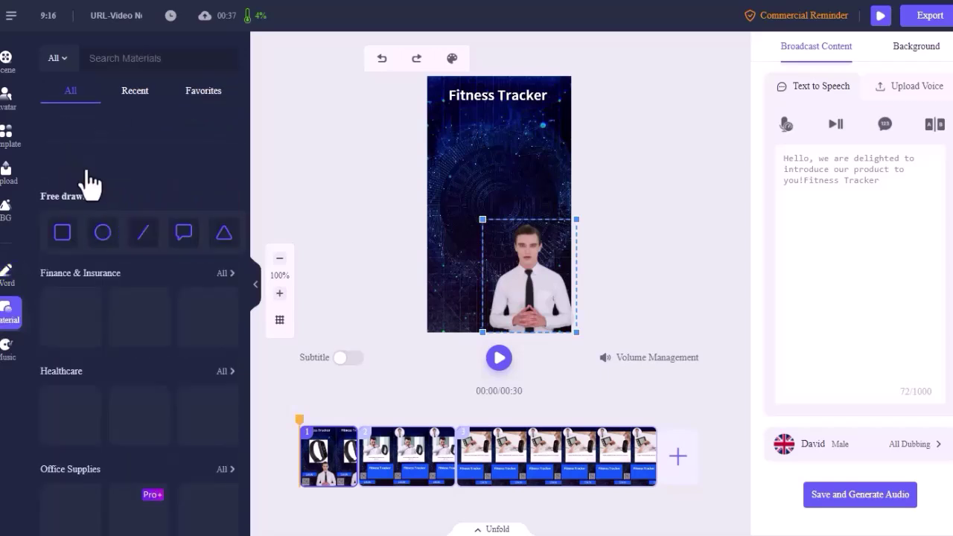
scroll(168, 285, "down", 2)
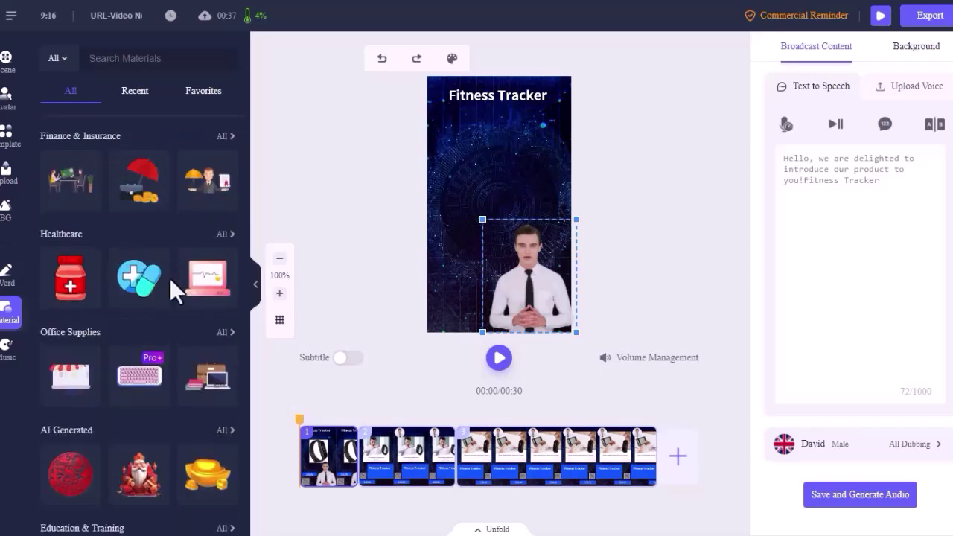
scroll(167, 298, "down", 3)
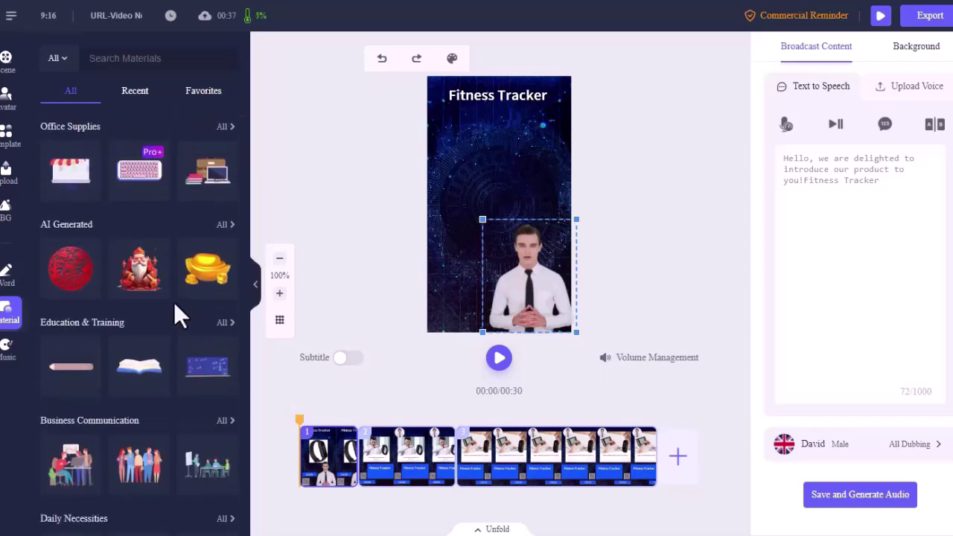
scroll(173, 302, "down", 2)
scroll(178, 305, "down", 3)
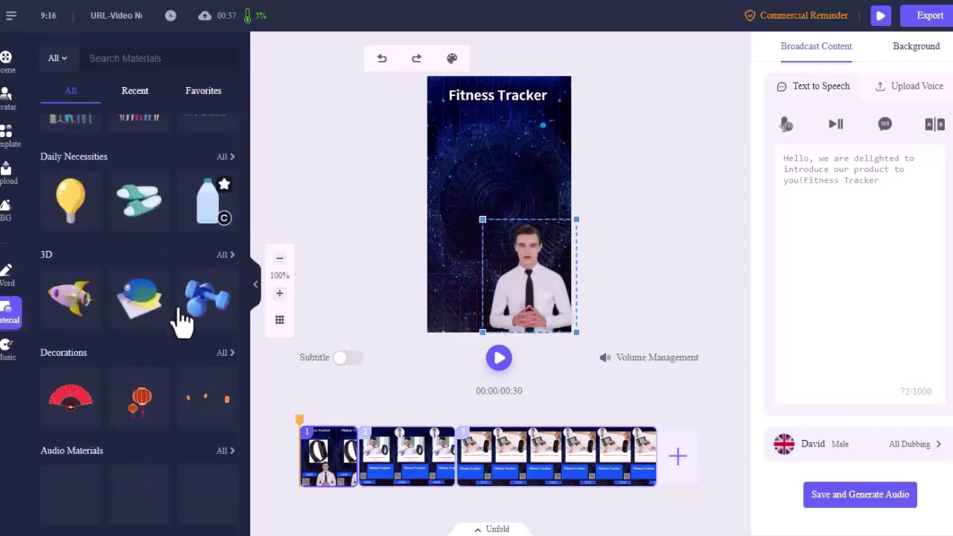
scroll(177, 312, "down", 3)
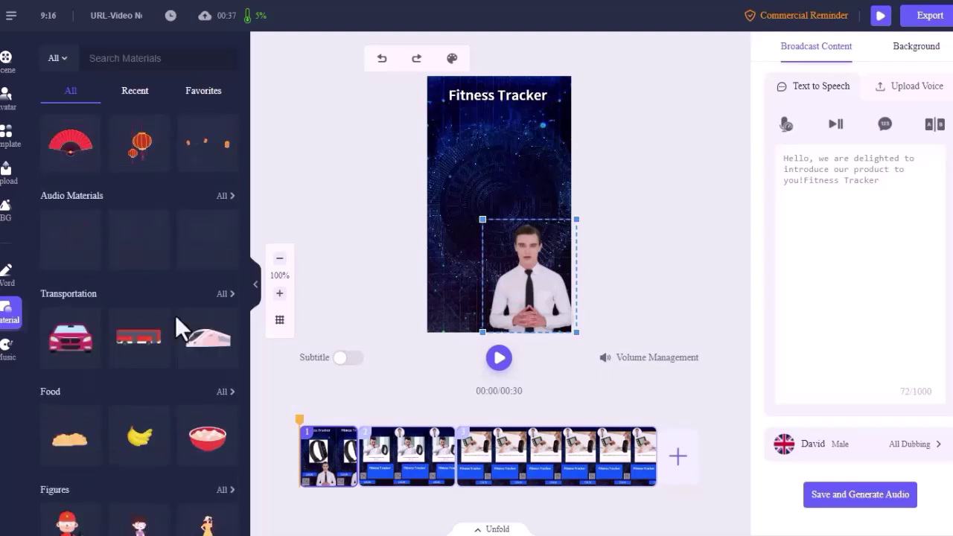
scroll(175, 314, "up", 8)
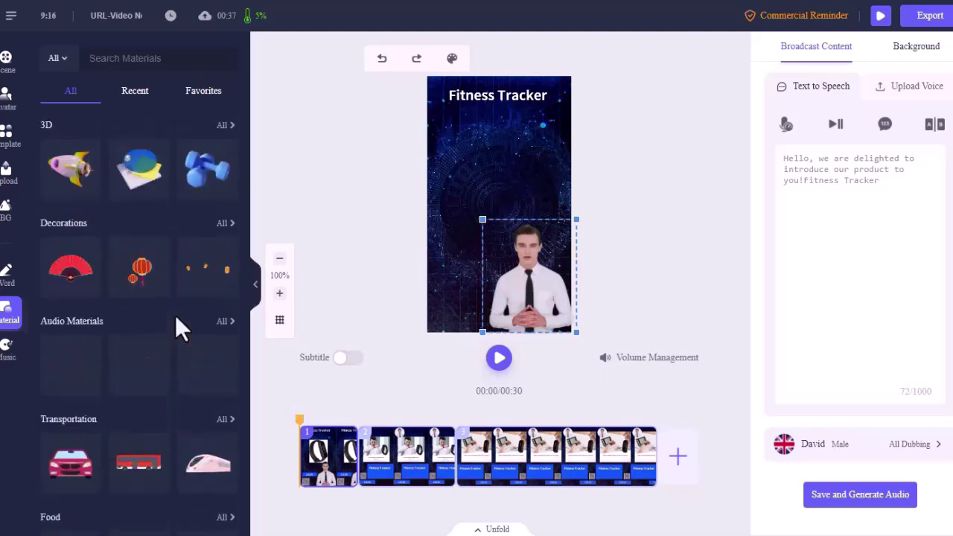
Step: Browse the list of background music tracks available for the video
left_click(9, 354)
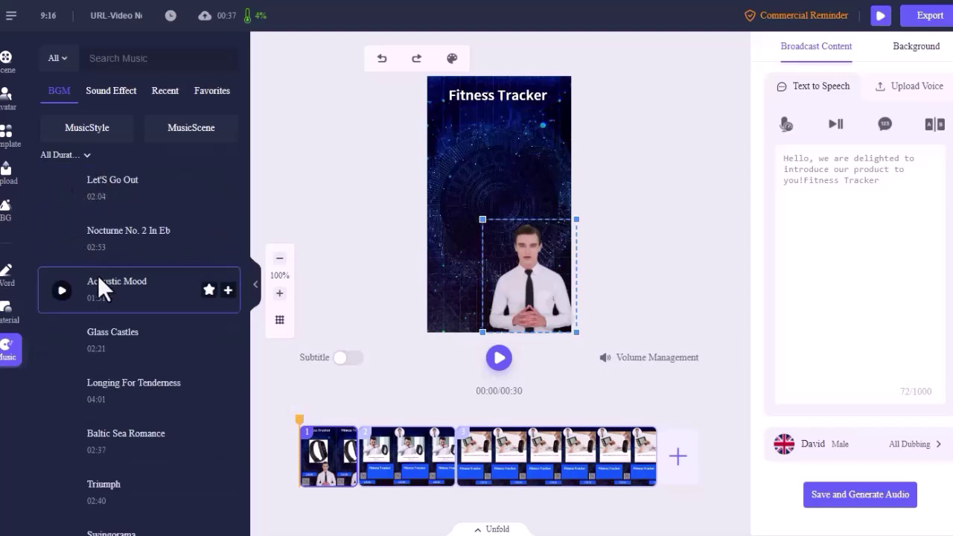
scroll(100, 253, "down", 2)
scroll(109, 417, "up", 2)
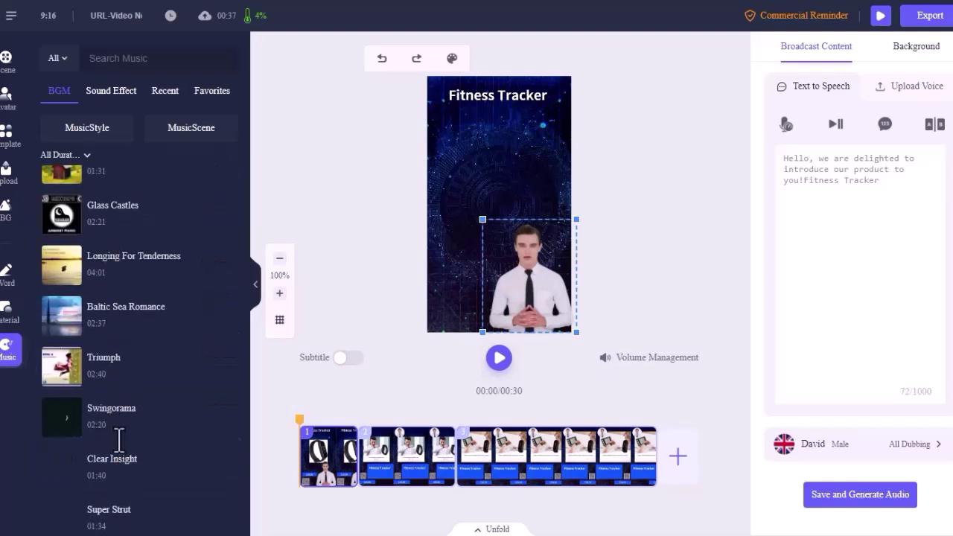
scroll(128, 393, "down", 6)
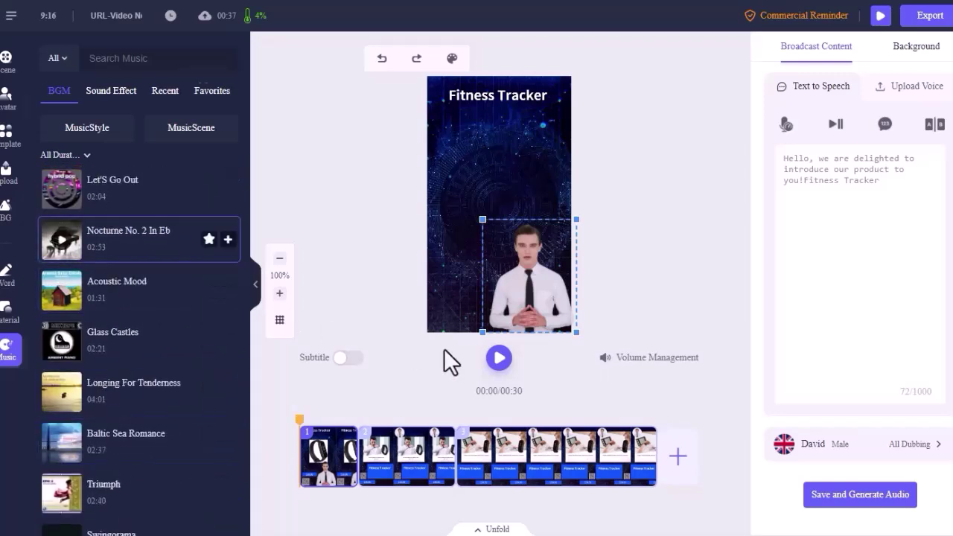
Step: Review the video's scenes and their transitions in the scene list and along the timeline
left_click(7, 60)
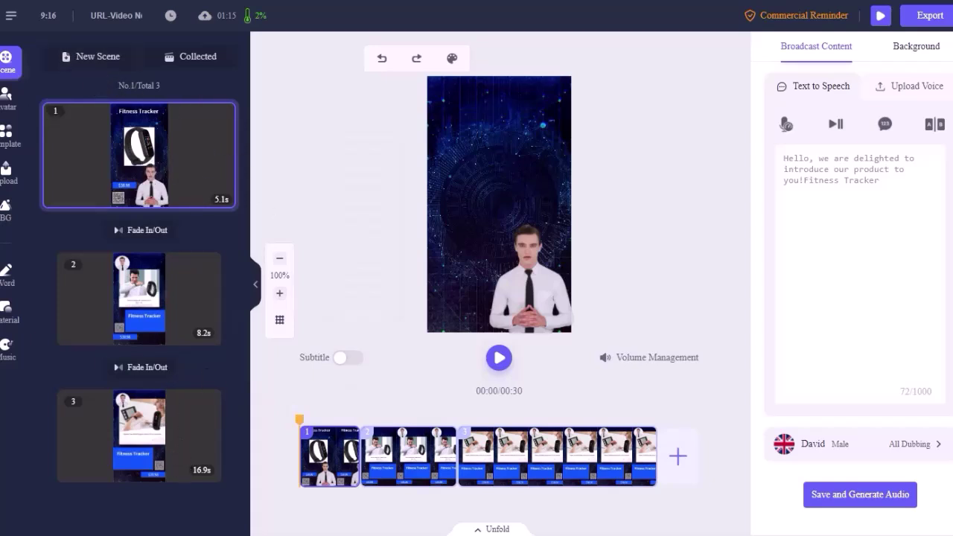
left_click(678, 458)
left_click(644, 460)
scroll(121, 442, "down", 2)
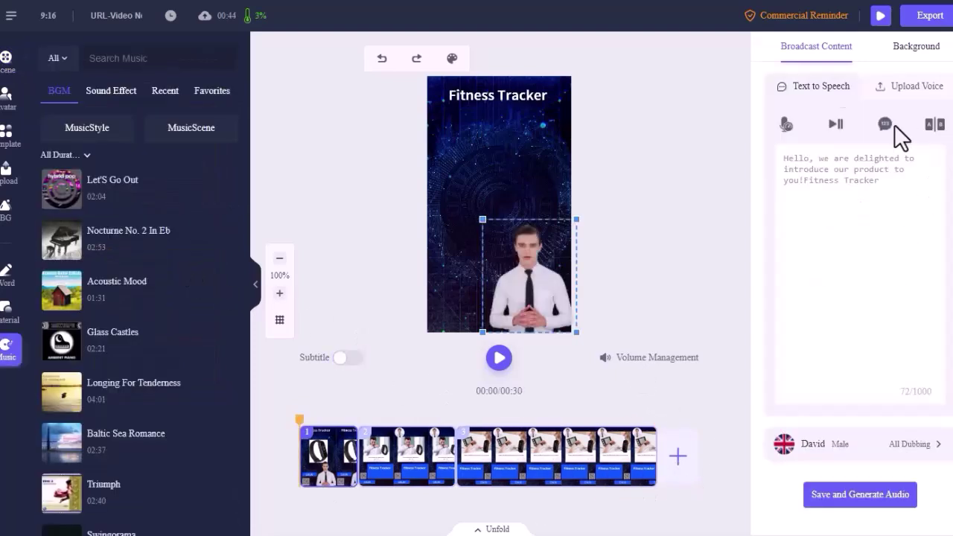
Step: Examine the first scene's broadcast script and the options for uploading or recording a voice instead
left_click(809, 172)
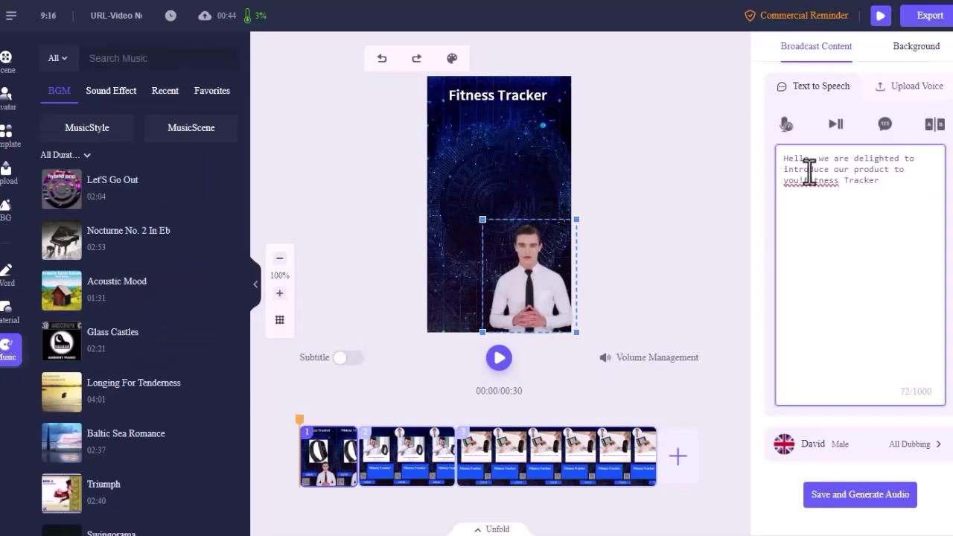
left_click_drag(890, 188, 770, 159)
left_click(884, 187)
left_click(910, 95)
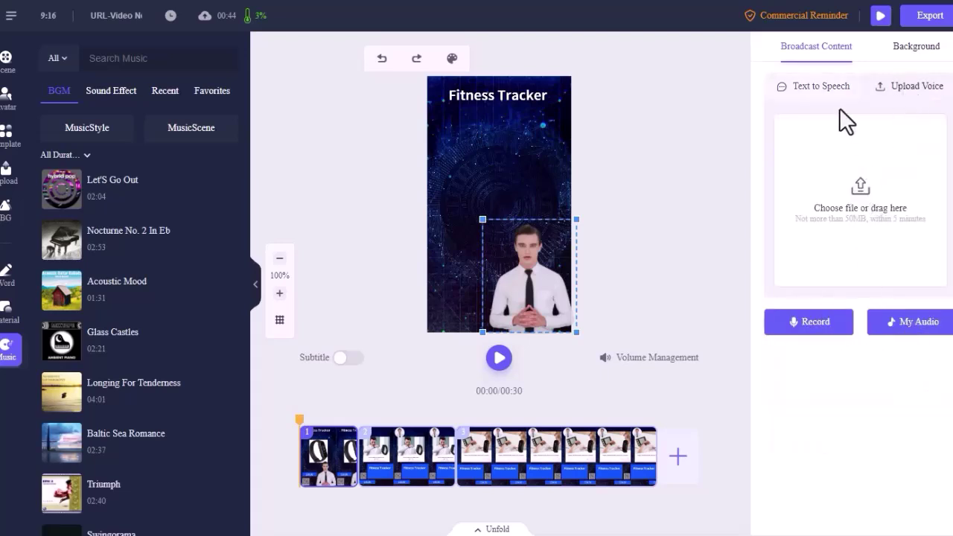
Step: Examine the first scene's background settings, including opacity, zoom, layout and filters
left_click(914, 66)
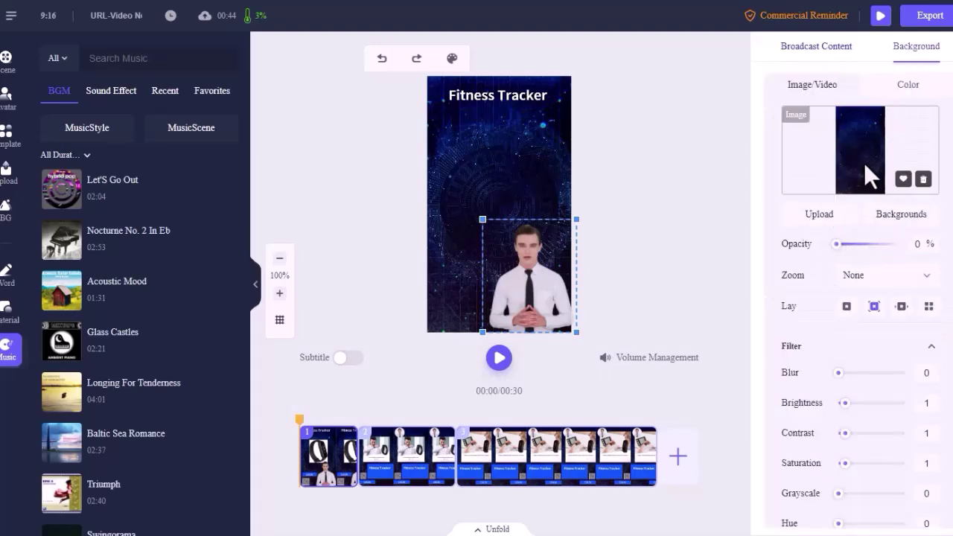
scroll(834, 294, "down", 1)
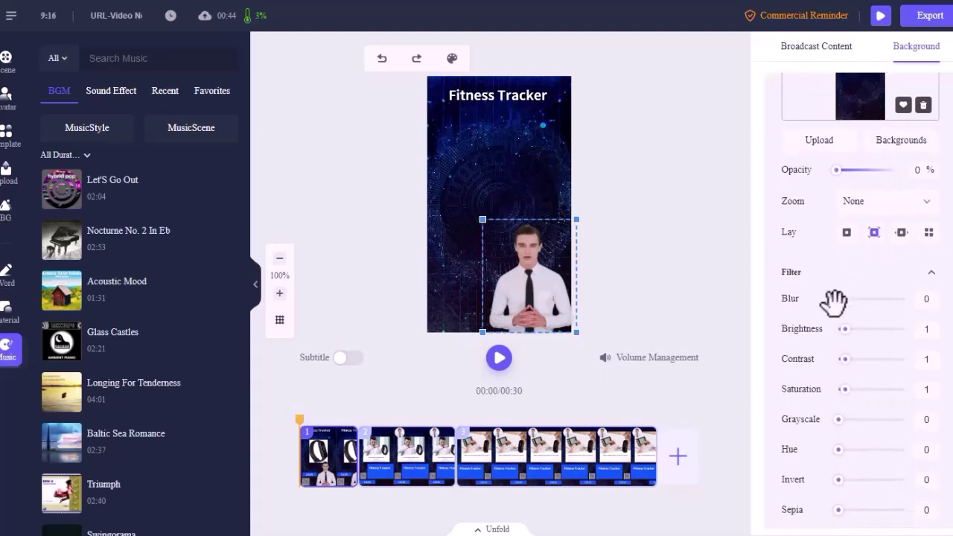
scroll(822, 297, "up", 1)
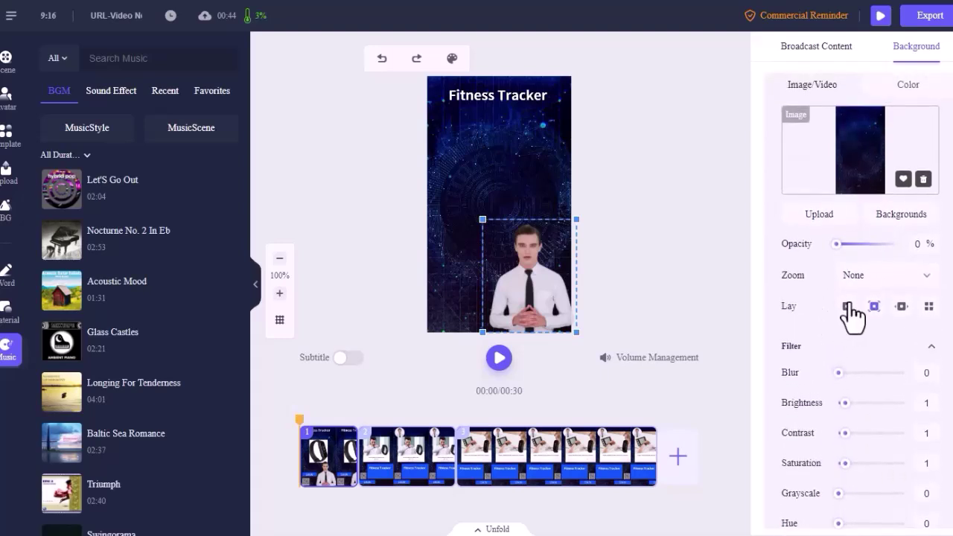
Step: Return to the first scene's broadcast script and browse the available voice characters, keeping David as the speaker
left_click(856, 61)
left_click(815, 85)
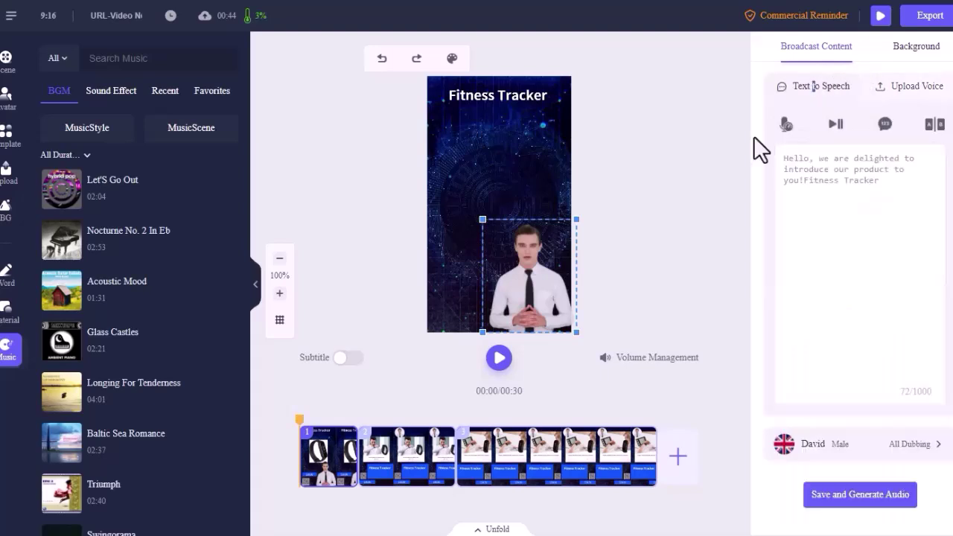
left_click(880, 249)
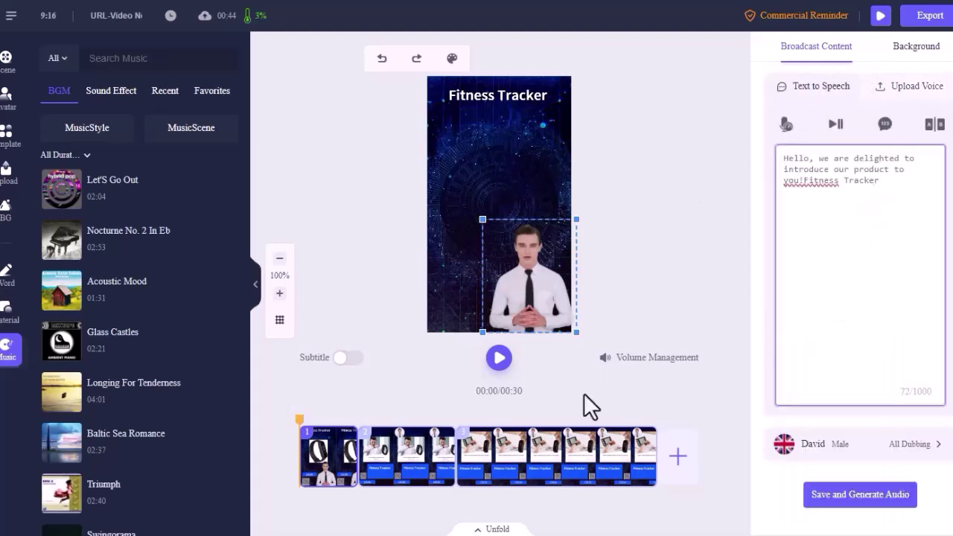
left_click(923, 444)
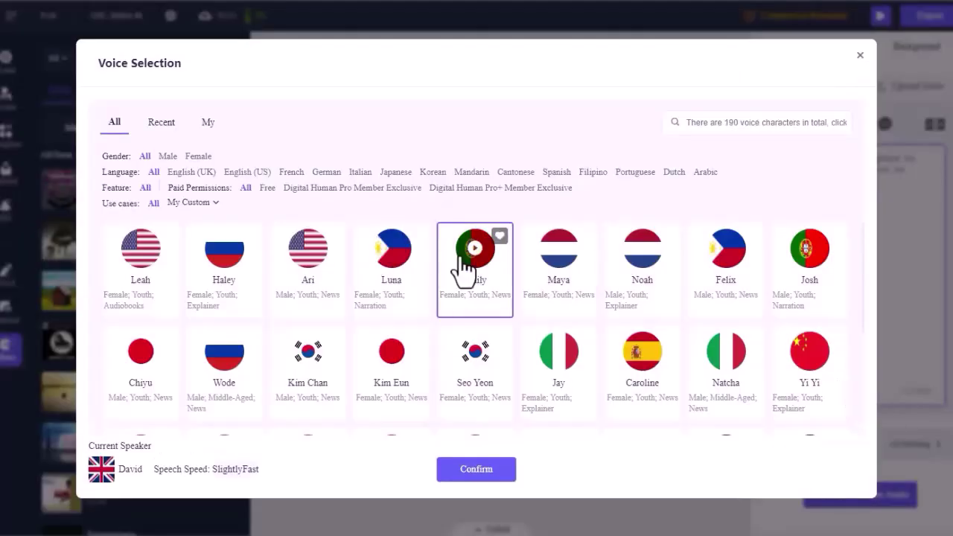
scroll(481, 288, "down", 2)
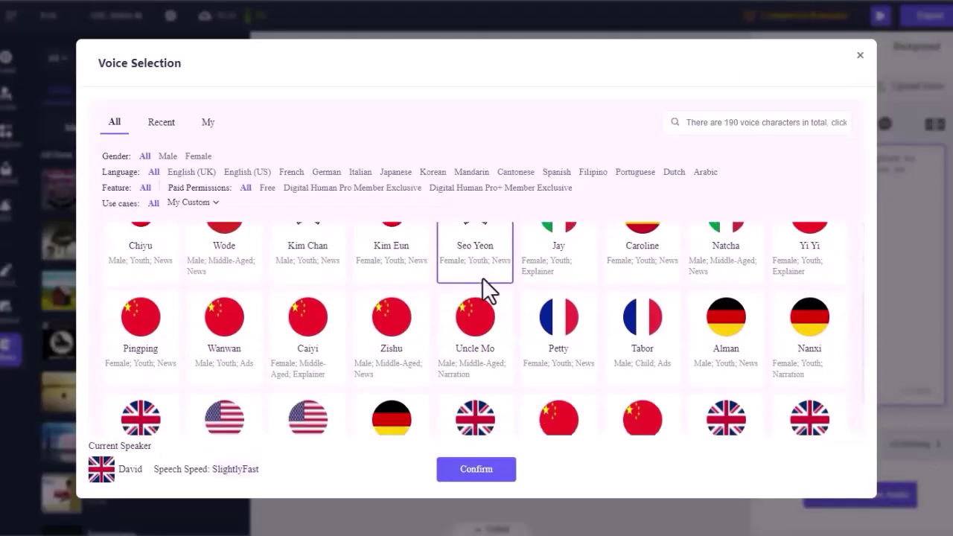
scroll(483, 282, "down", 12)
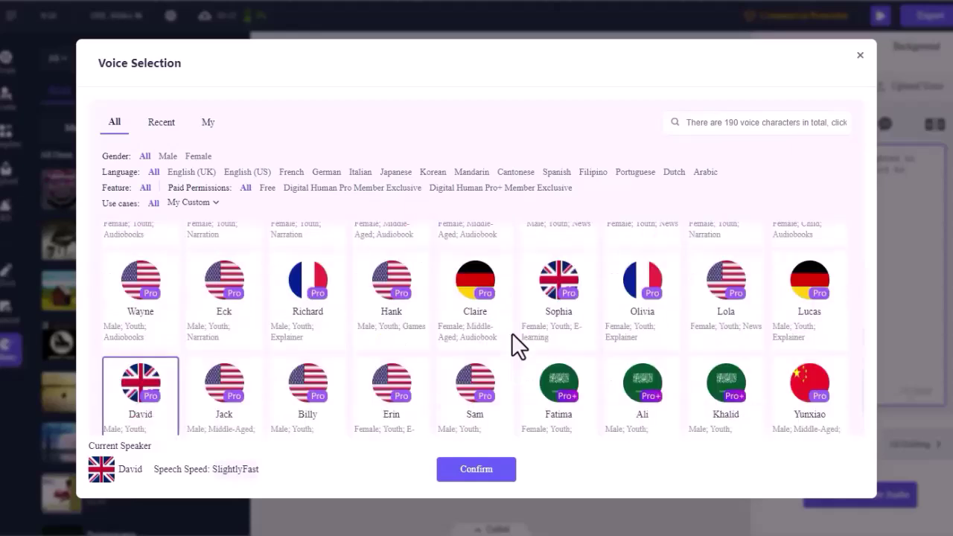
scroll(511, 333, "down", 2)
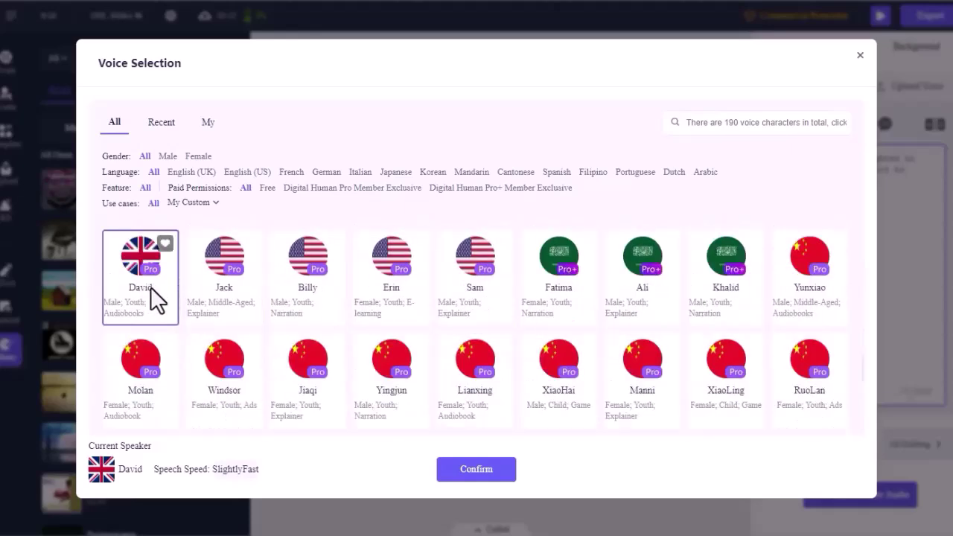
left_click(491, 473)
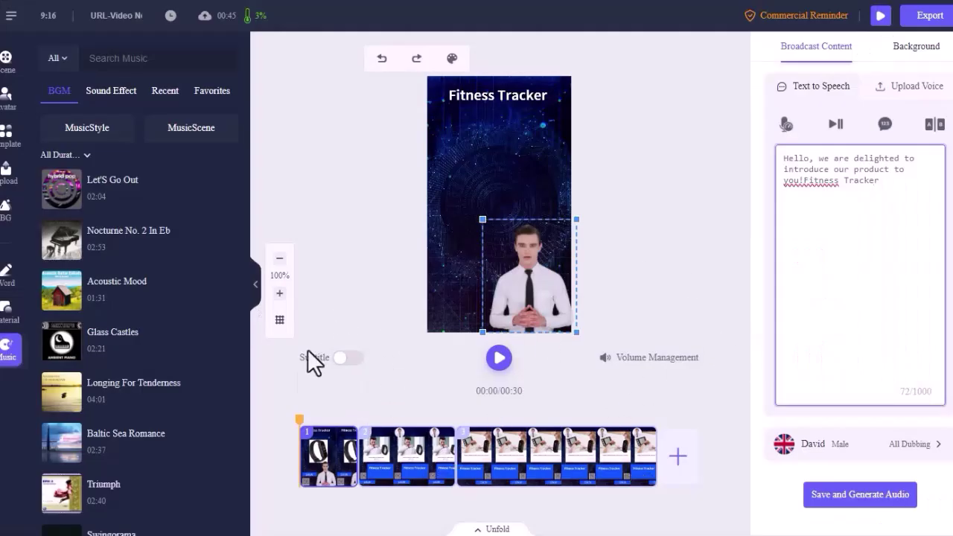
Step: Check how subtitles look by turning them on and off again, and play the video preview
left_click(347, 359)
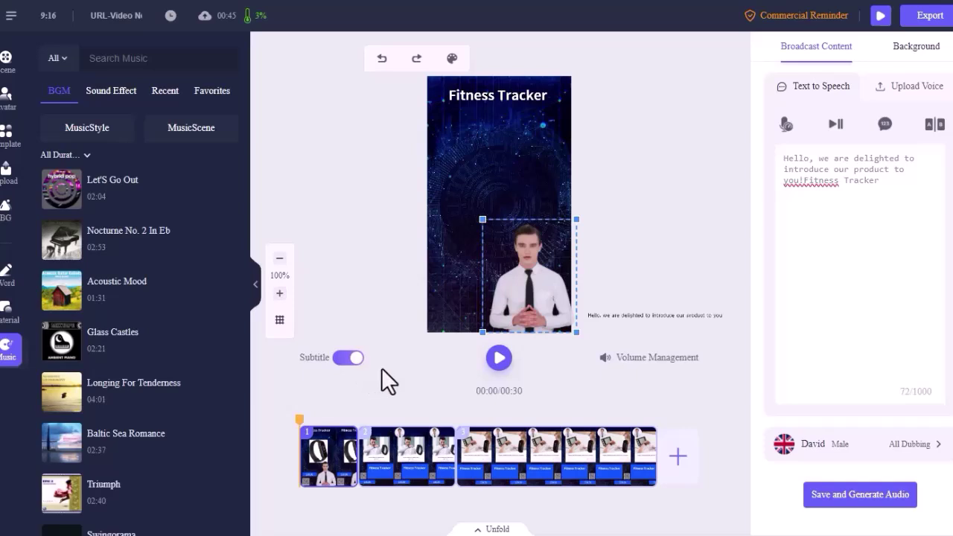
left_click(348, 360)
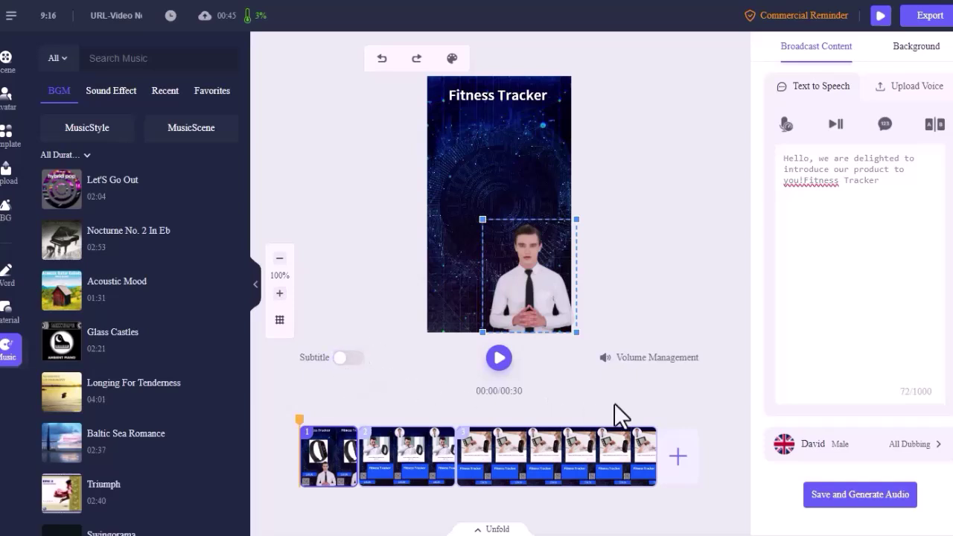
left_click(499, 361)
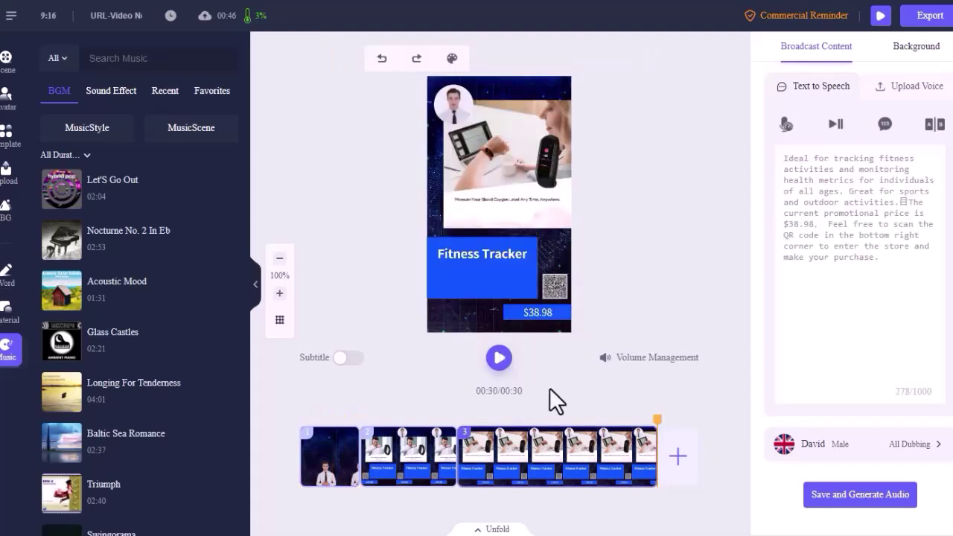
Step: Export the video as "URL-Video New Launch" with the default mark, 480P clarity and a video screenshot as cover
left_click(927, 17)
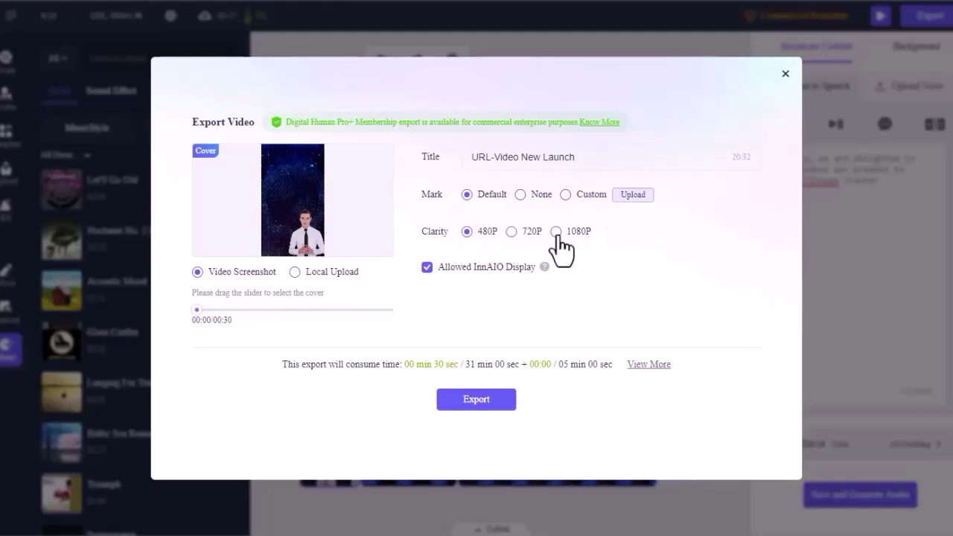
left_click(478, 400)
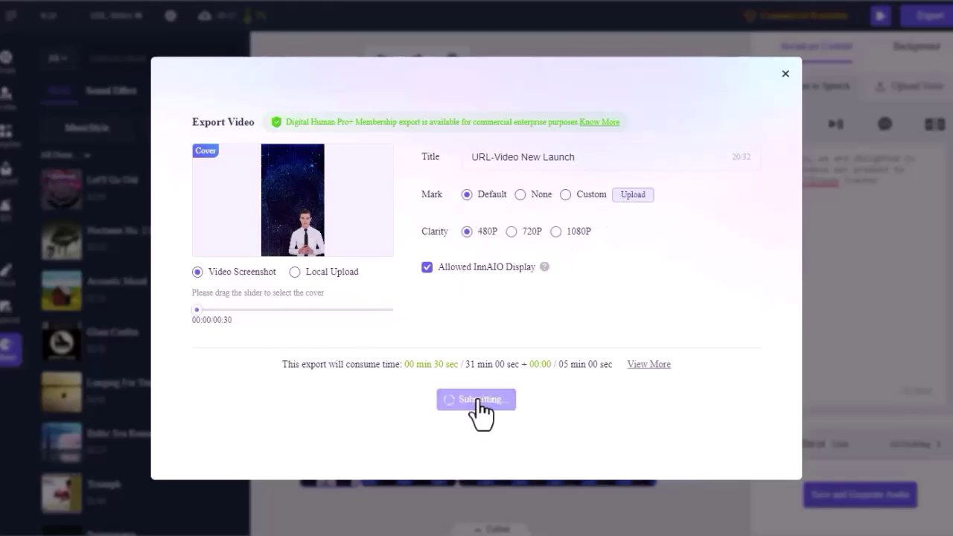